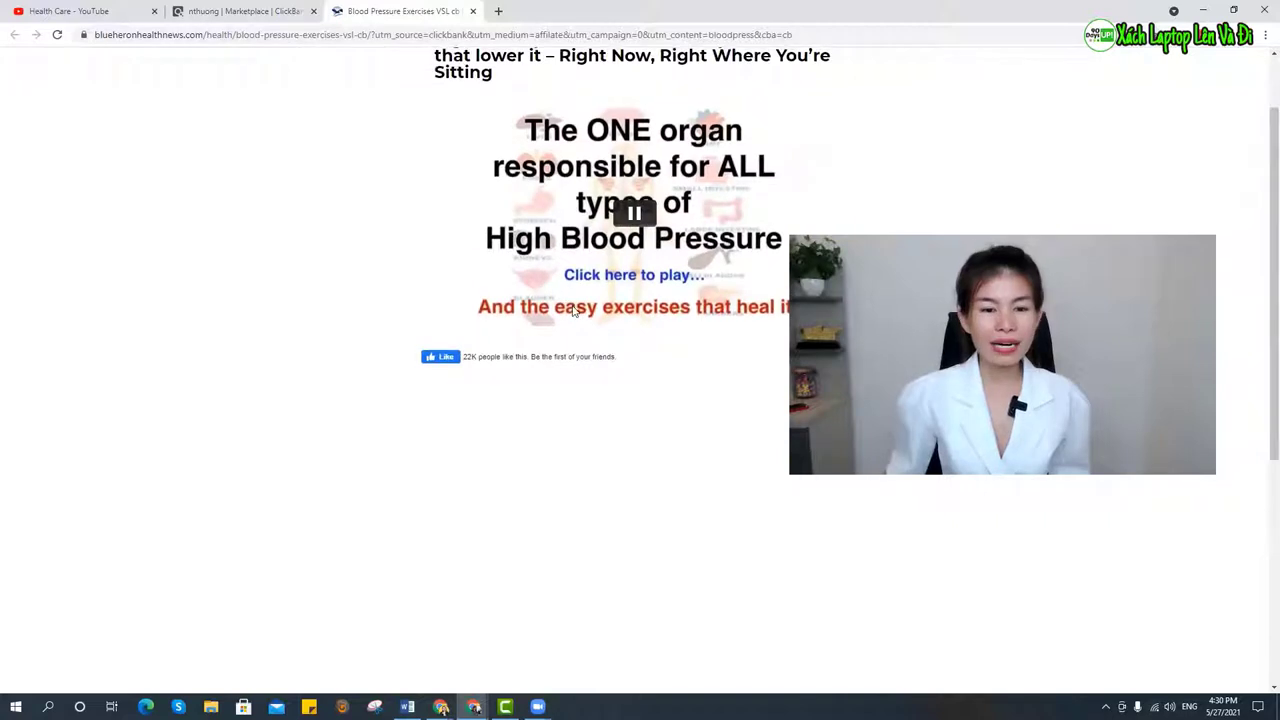
# Launch the Cốc Cốc browser and open the Blood Pressure Exercises sales page there using its address from Chrome
pyautogui.click(603, 273)
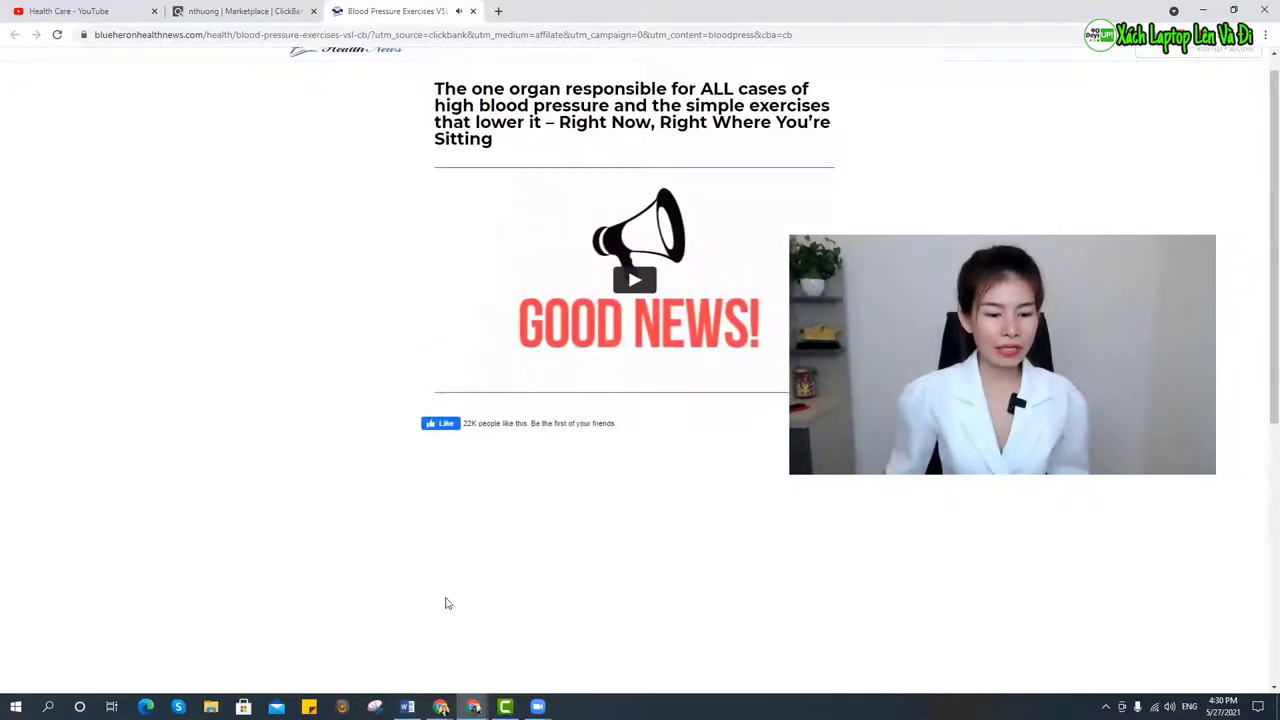
pyautogui.click(47, 707)
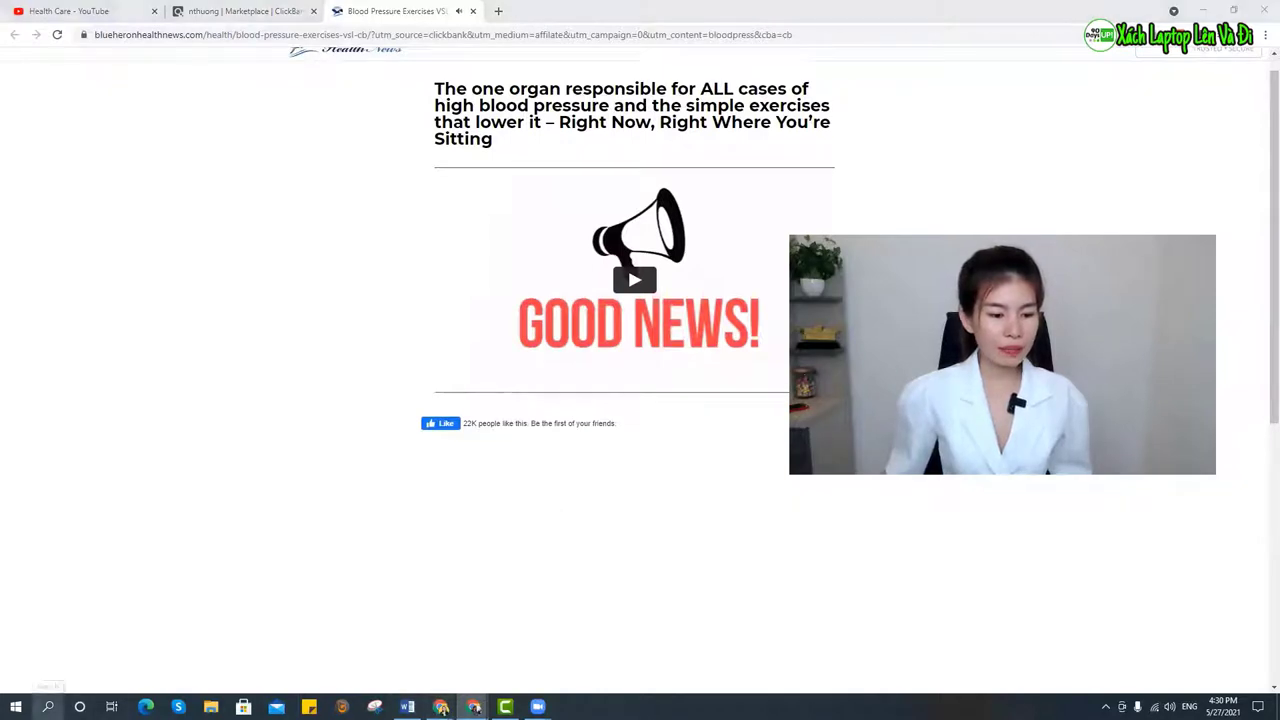
pyautogui.write('cốc')
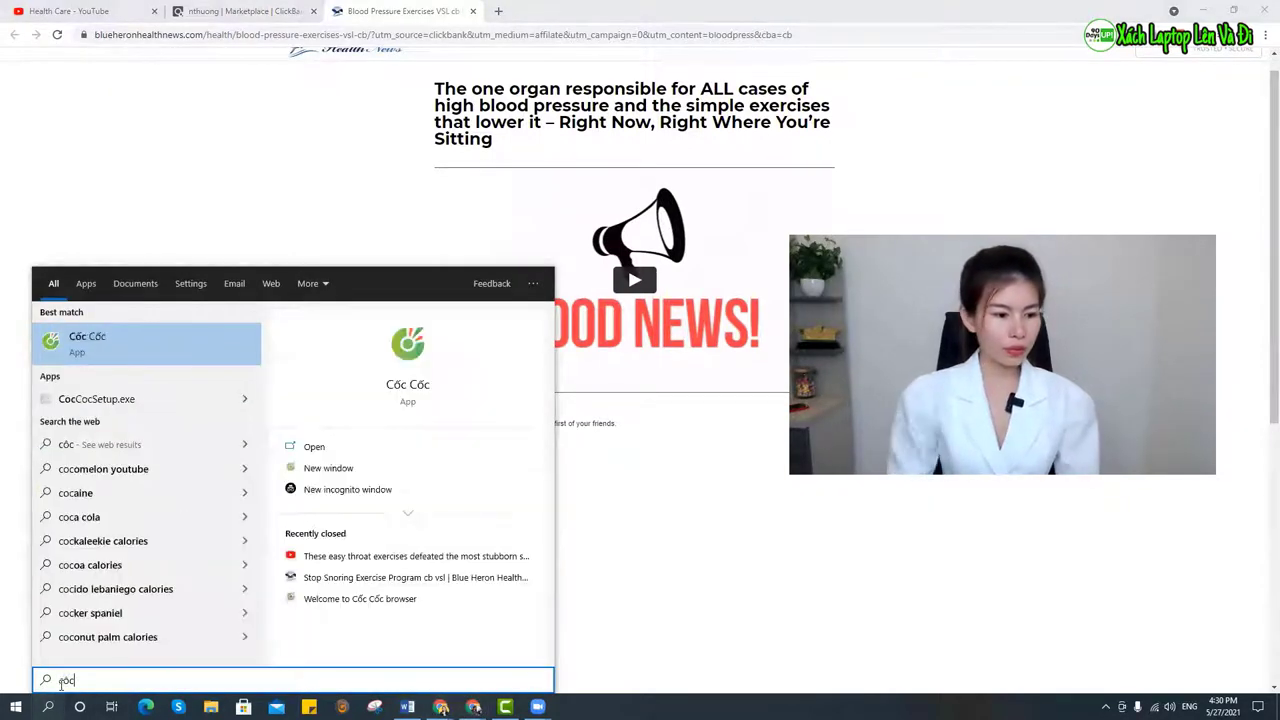
pyautogui.click(174, 340)
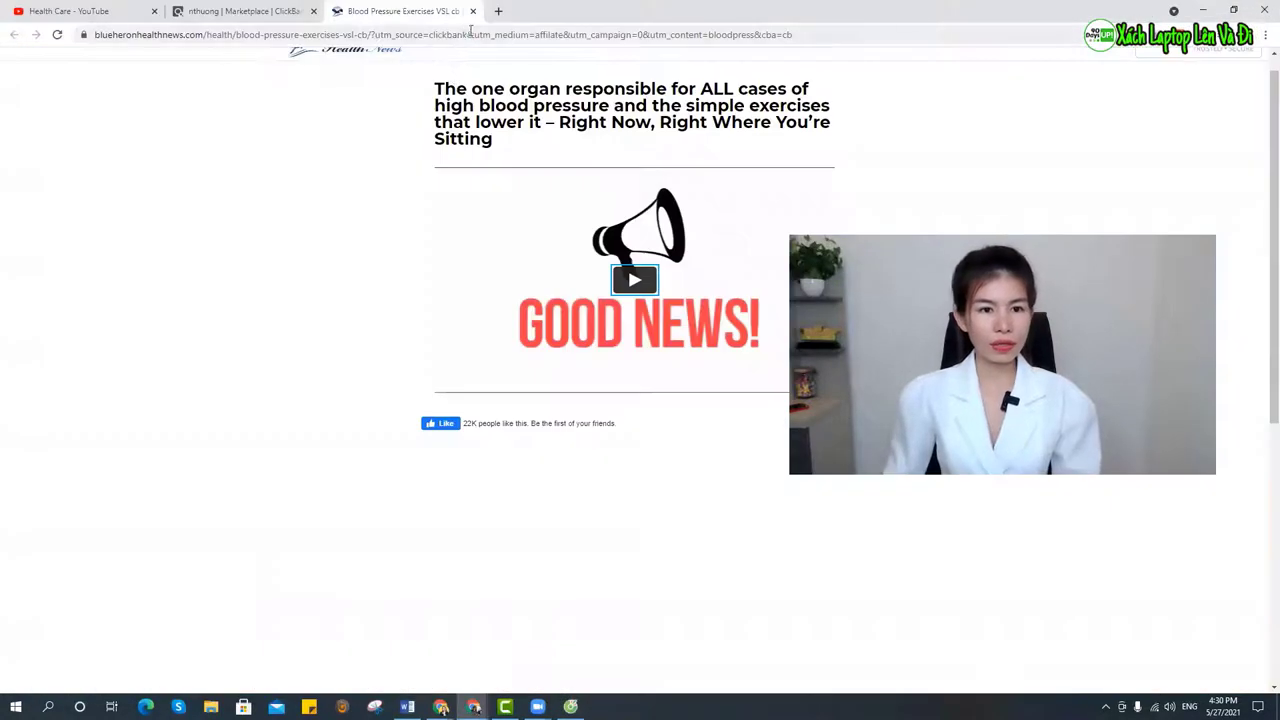
pyautogui.click(470, 34)
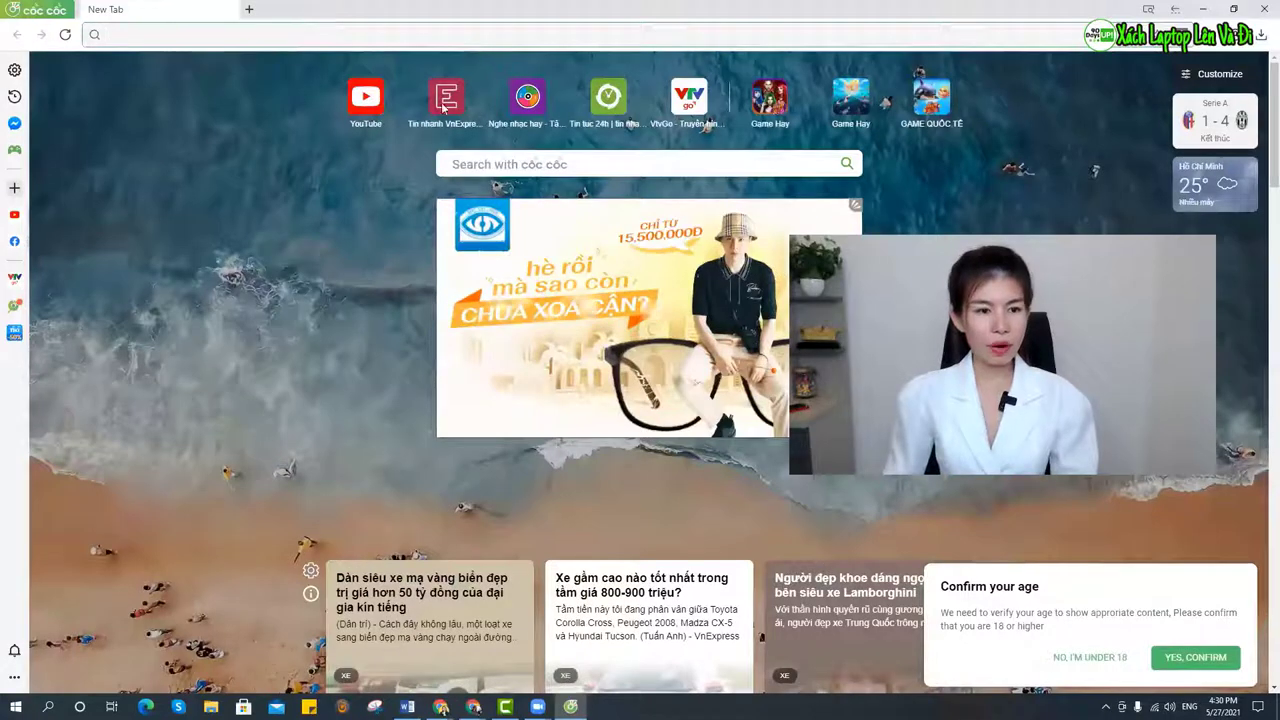
# Download the sales page's video as a Full HD 1080p MP4
pyautogui.moveTo(531, 251)
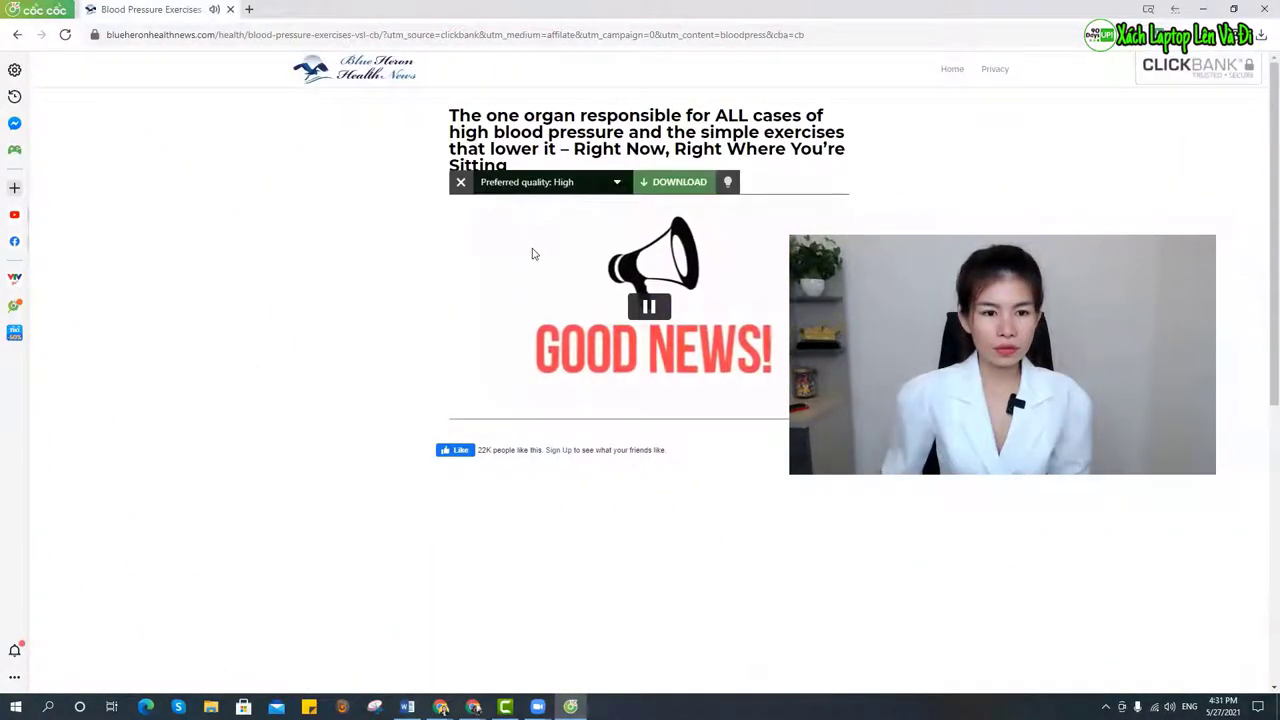
pyautogui.click(617, 184)
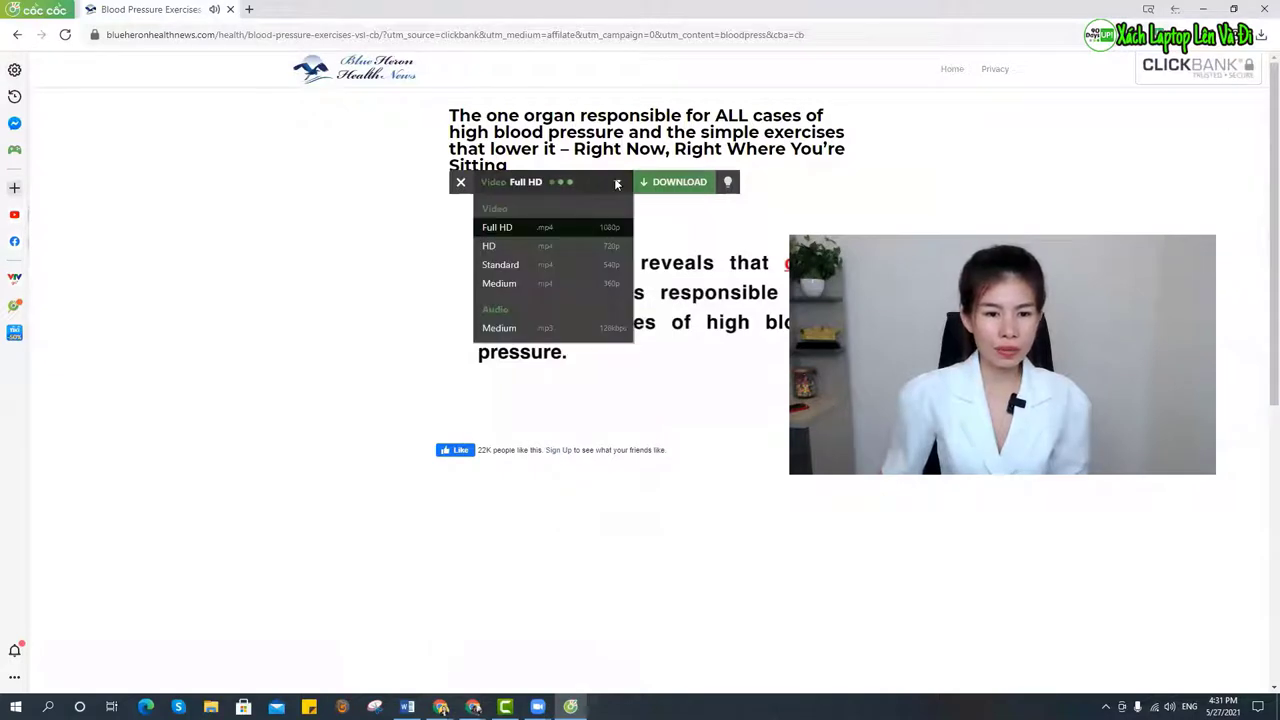
pyautogui.click(548, 228)
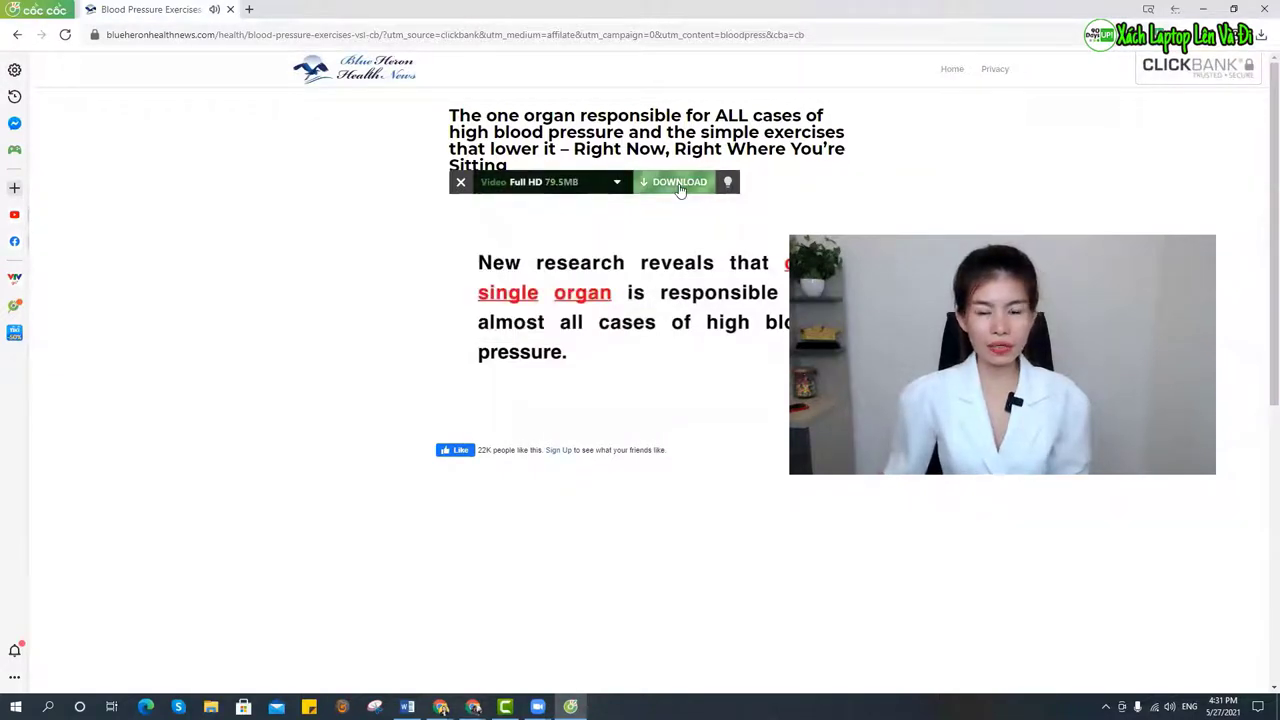
pyautogui.click(679, 187)
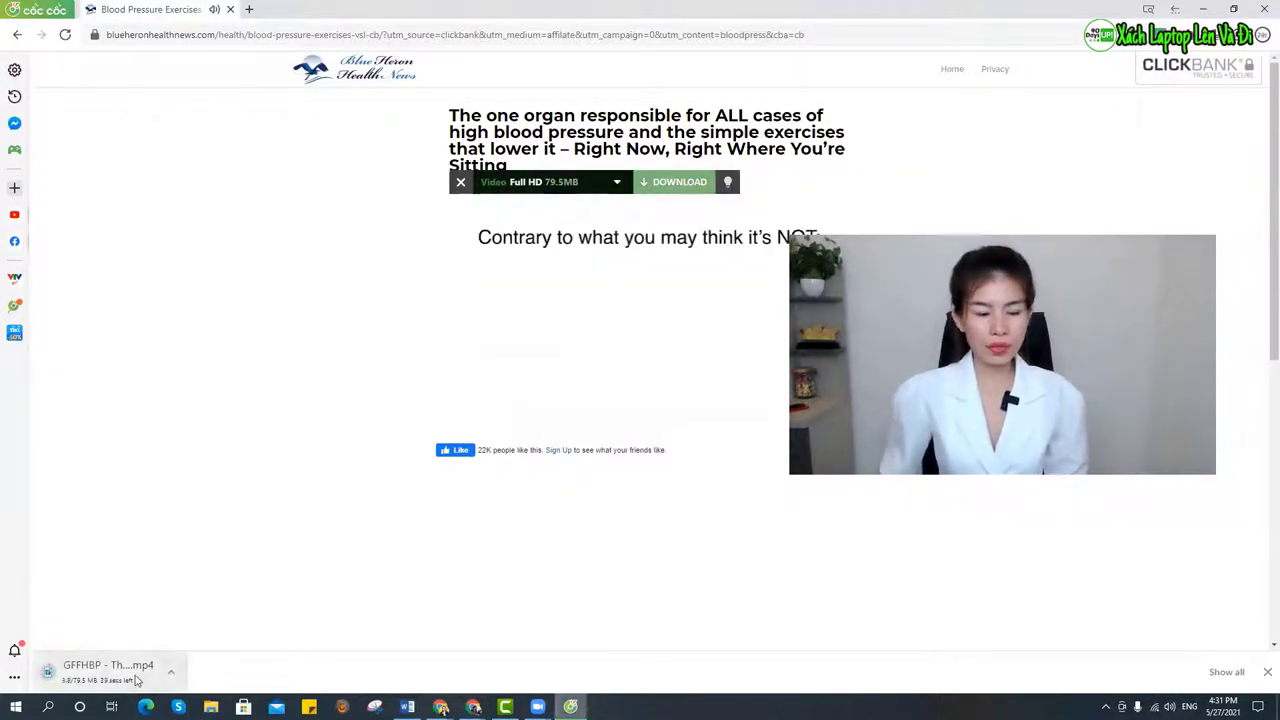
# Switch back to Chrome and upload "GFFHBP - The High Blood Pressure Exercises" from Downloads to the Health Care YouTube channel
pyautogui.hotkey('alt', 'Tab')
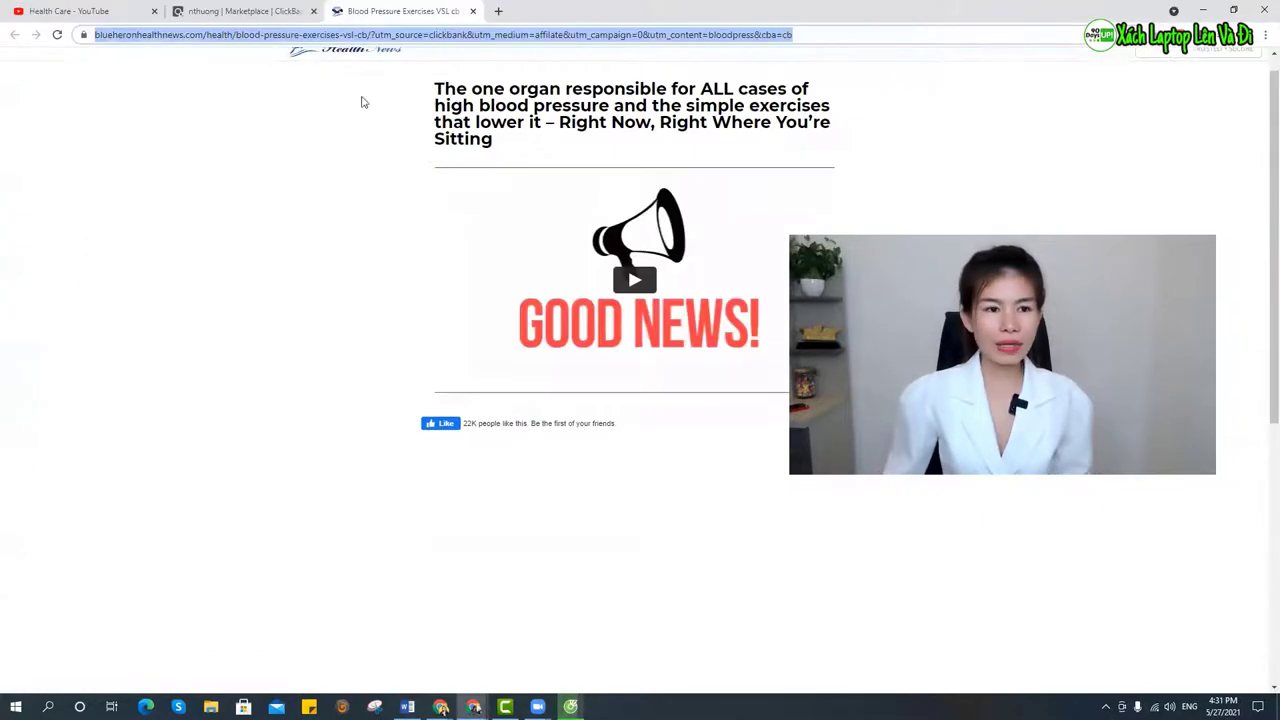
pyautogui.click(88, 11)
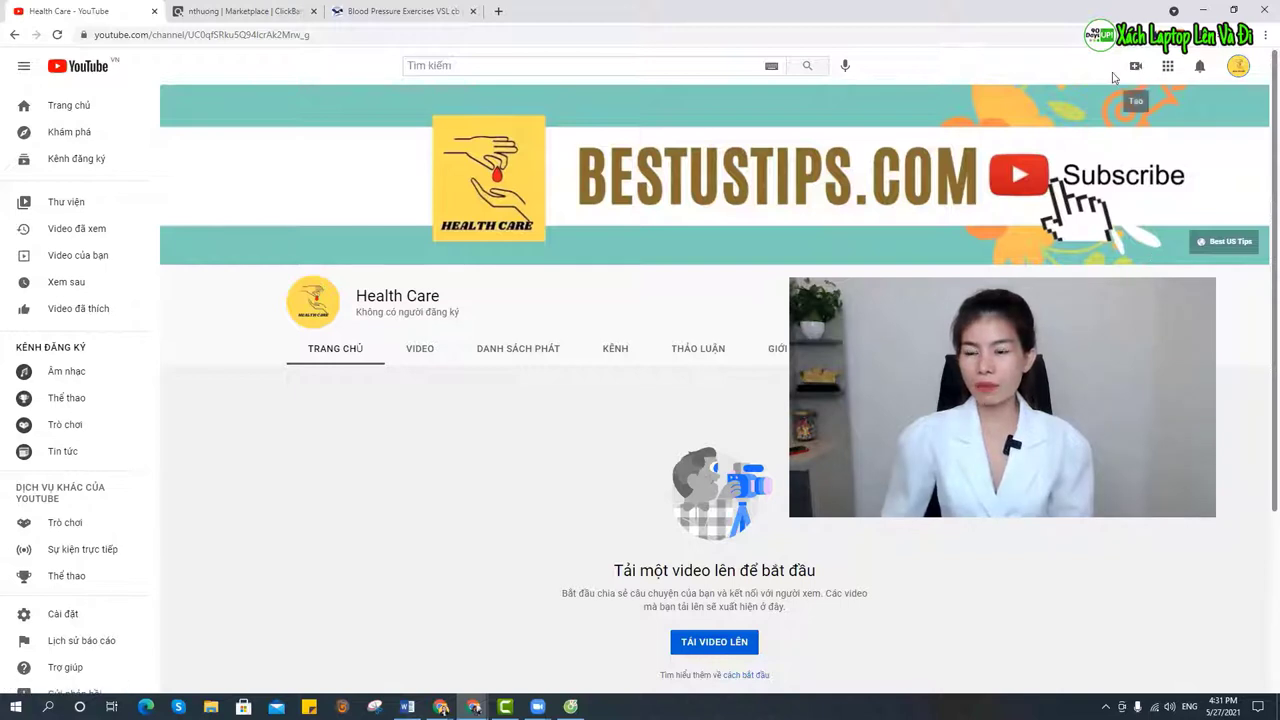
pyautogui.click(716, 645)
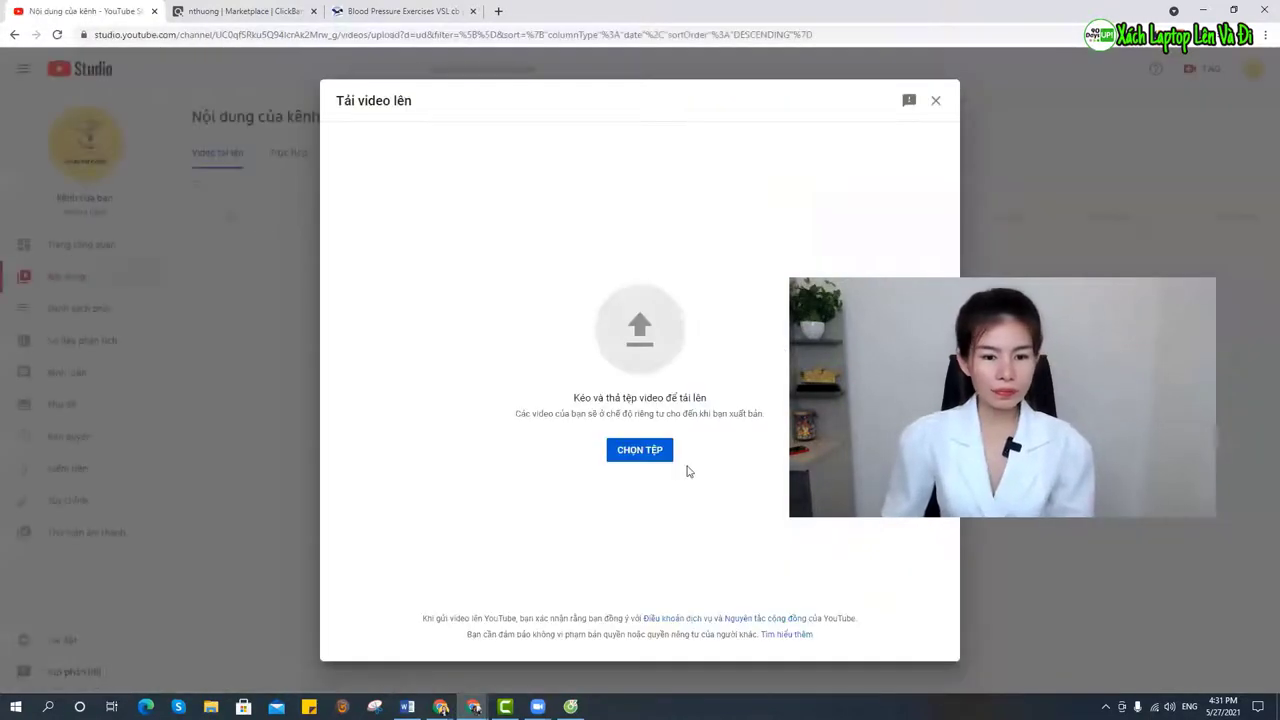
pyautogui.click(655, 453)
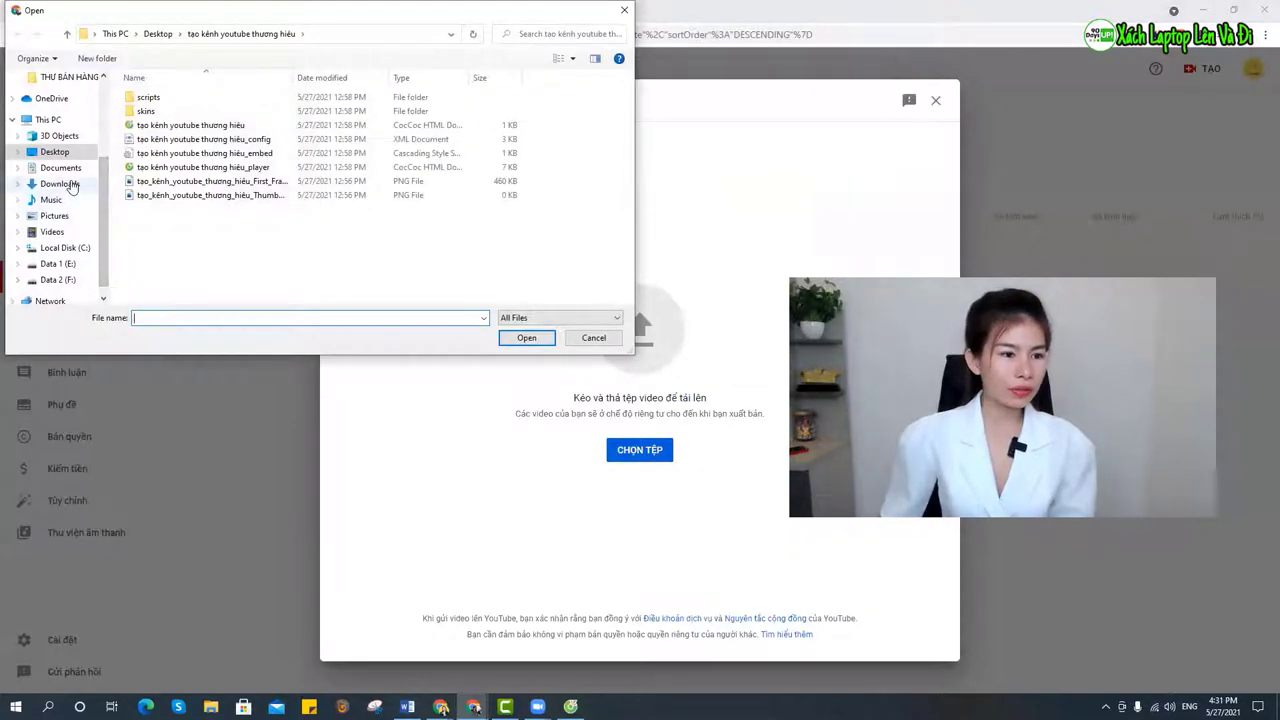
pyautogui.click(60, 184)
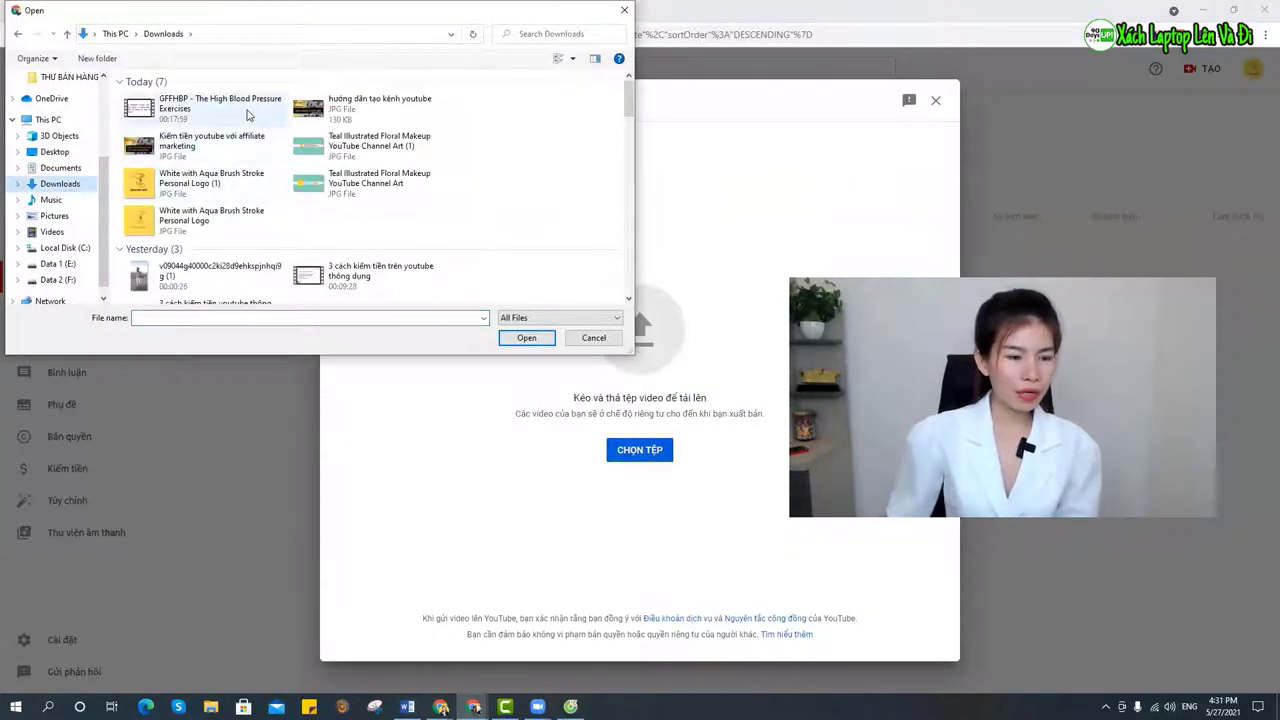
pyautogui.click(248, 115)
pyautogui.click(526, 337)
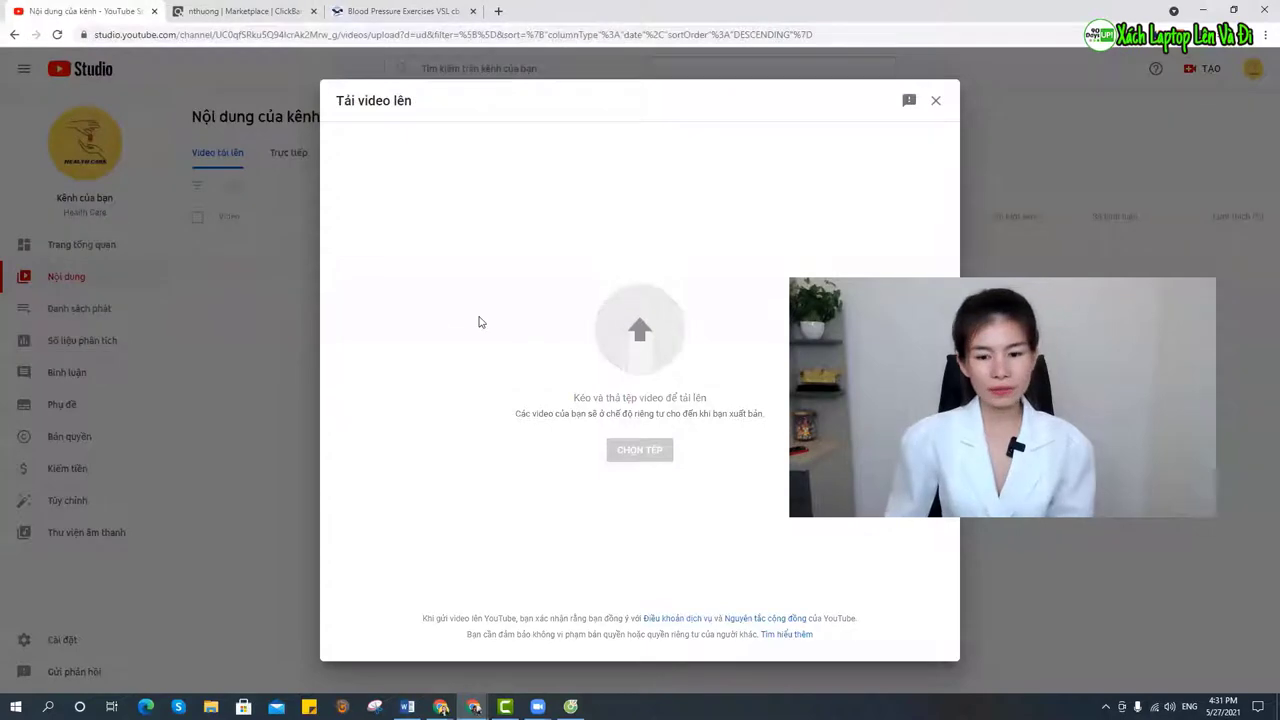
# Remove the GFFHBP prefix so the uploaded video's title reads "The High Blood Pressure Exercises"
pyautogui.click(412, 309)
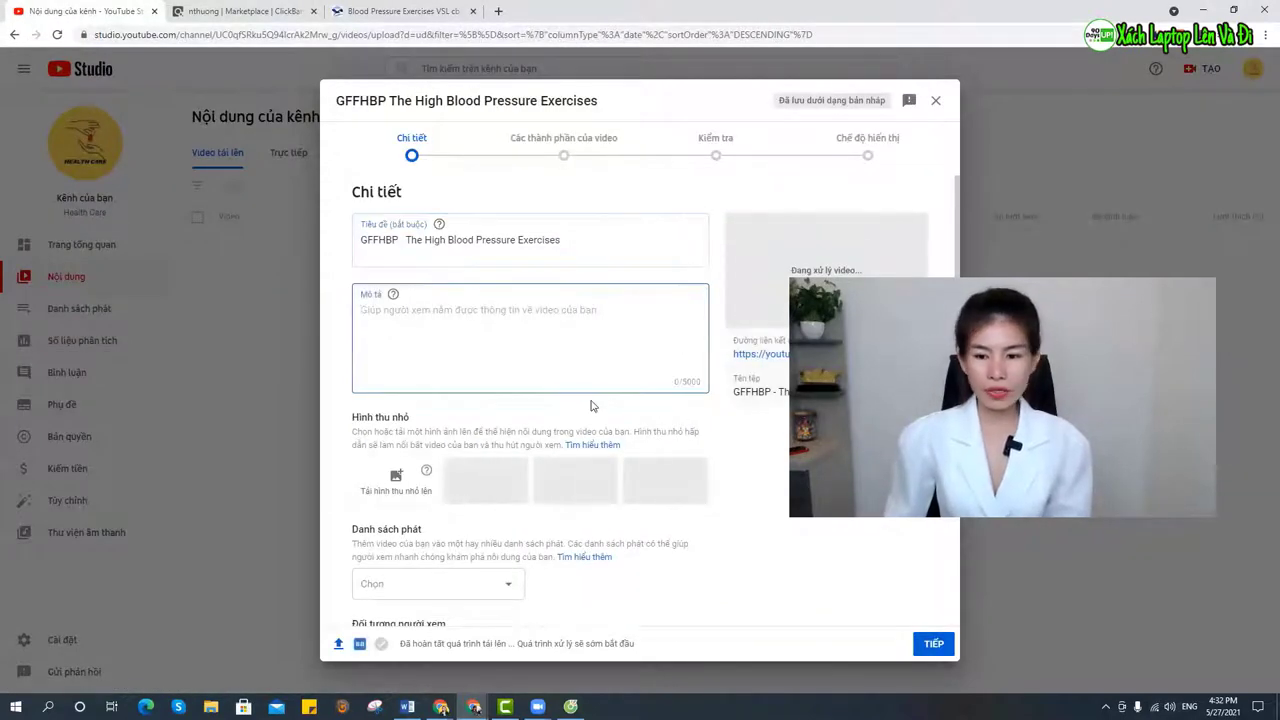
pyautogui.scroll(-2, 455, 517)
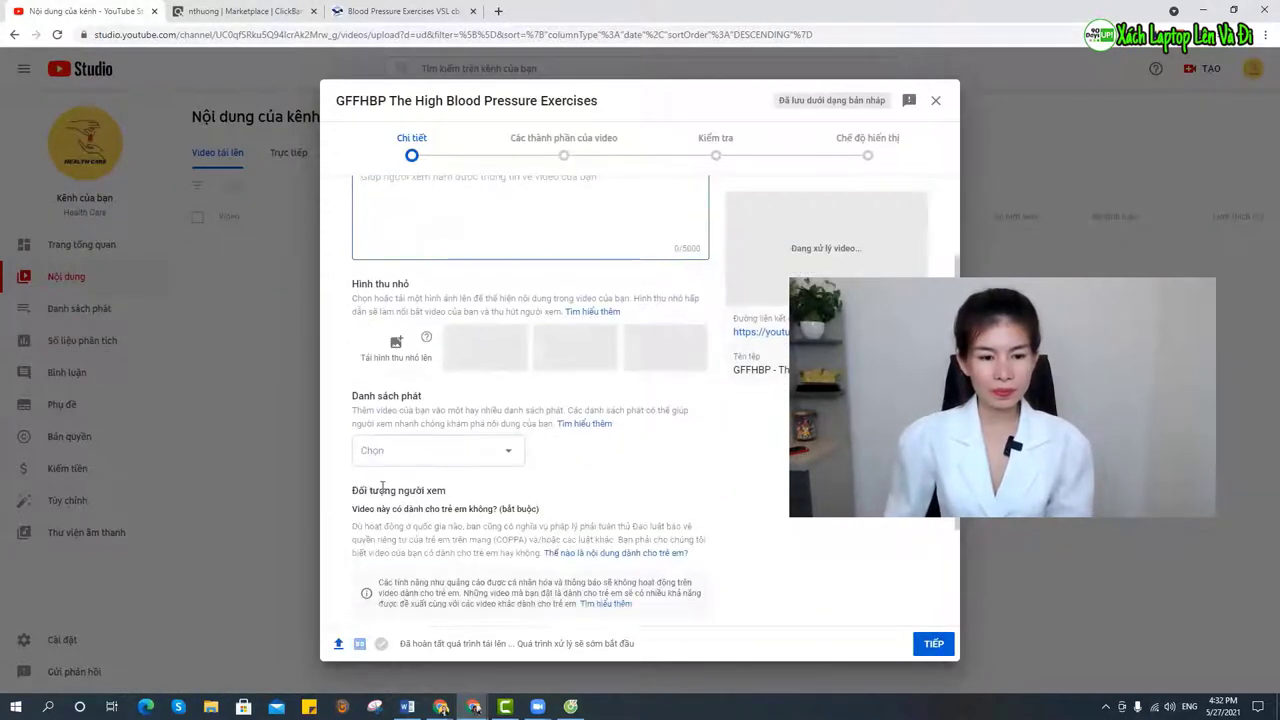
pyautogui.scroll(2, 440, 340)
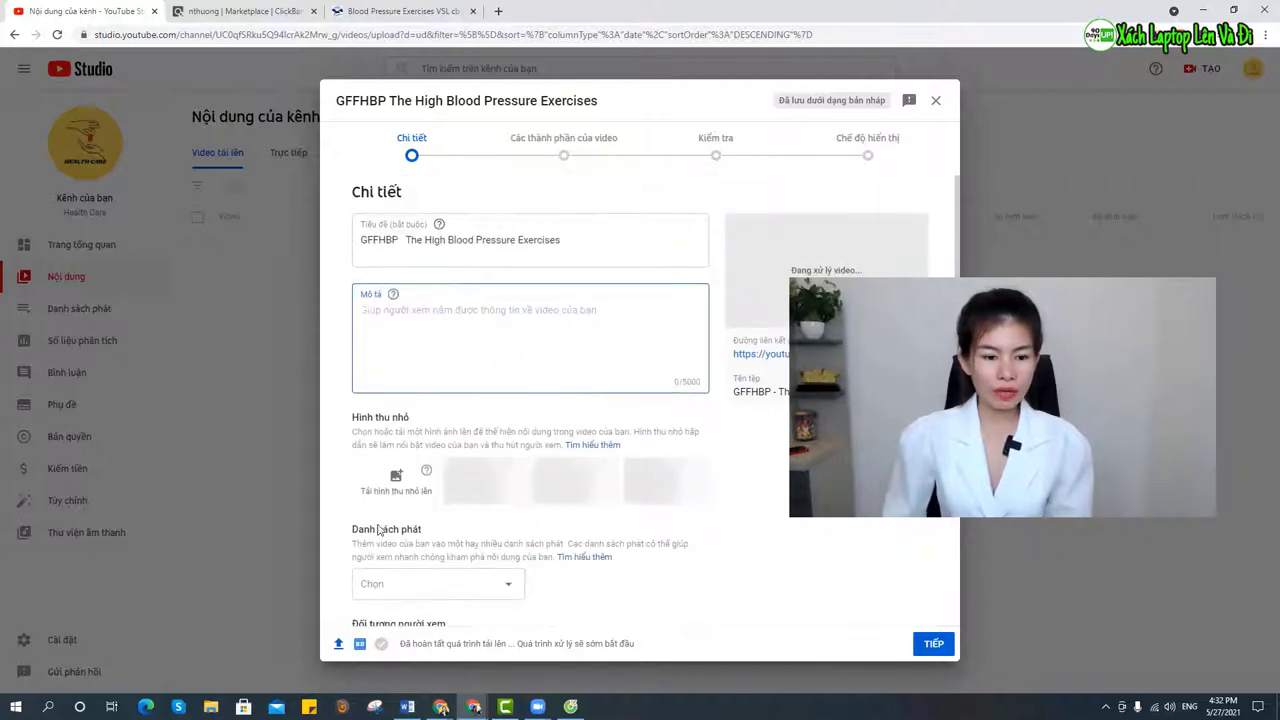
pyautogui.scroll(-3, 396, 483)
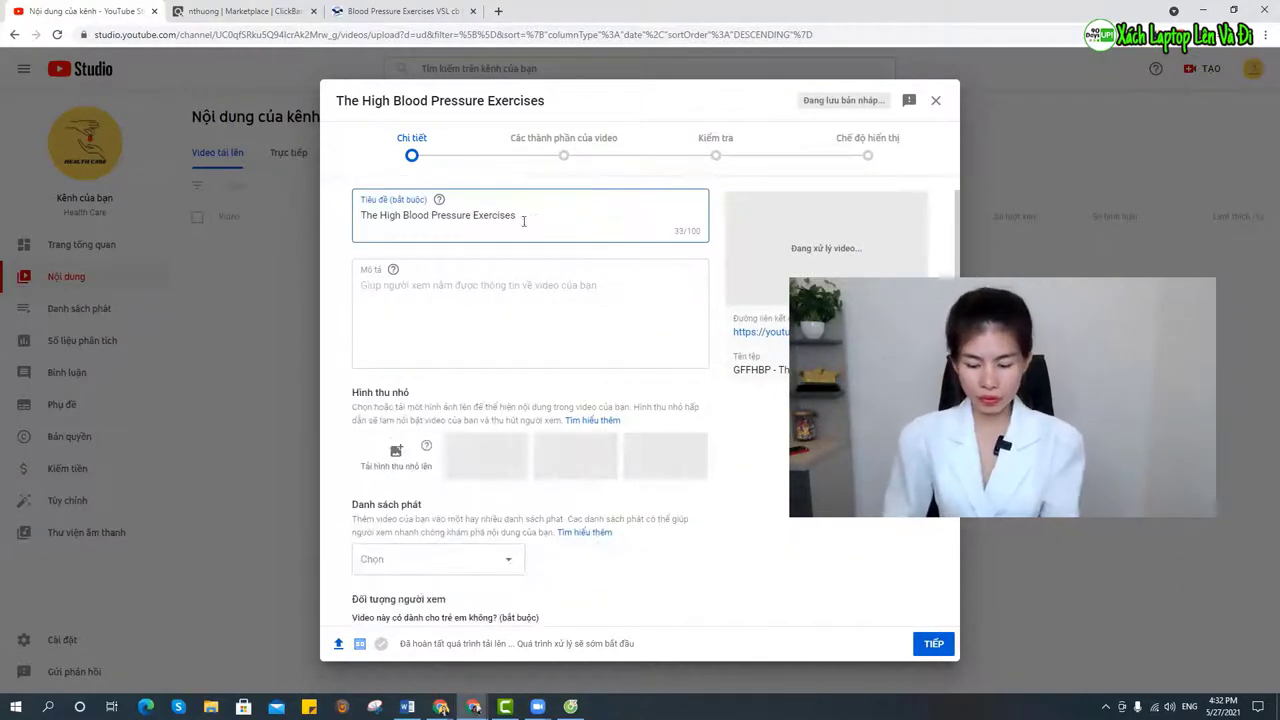
pyautogui.press('Home')
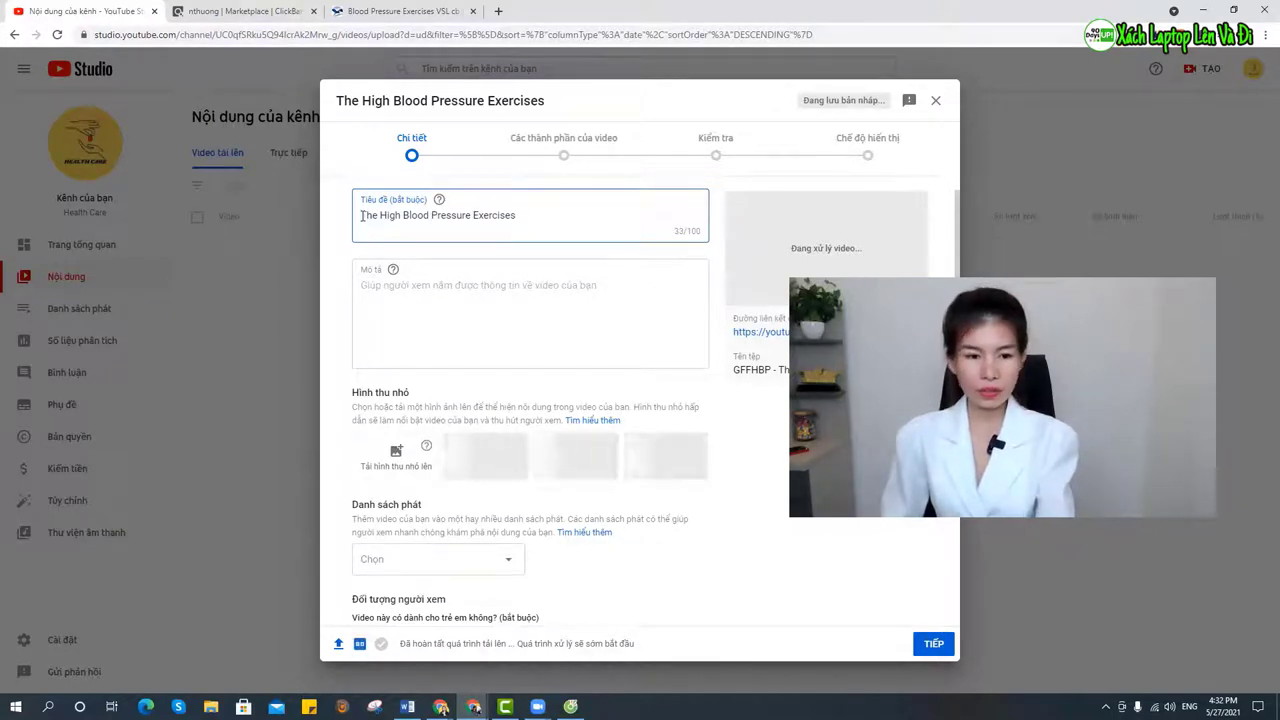
pyautogui.press('End')
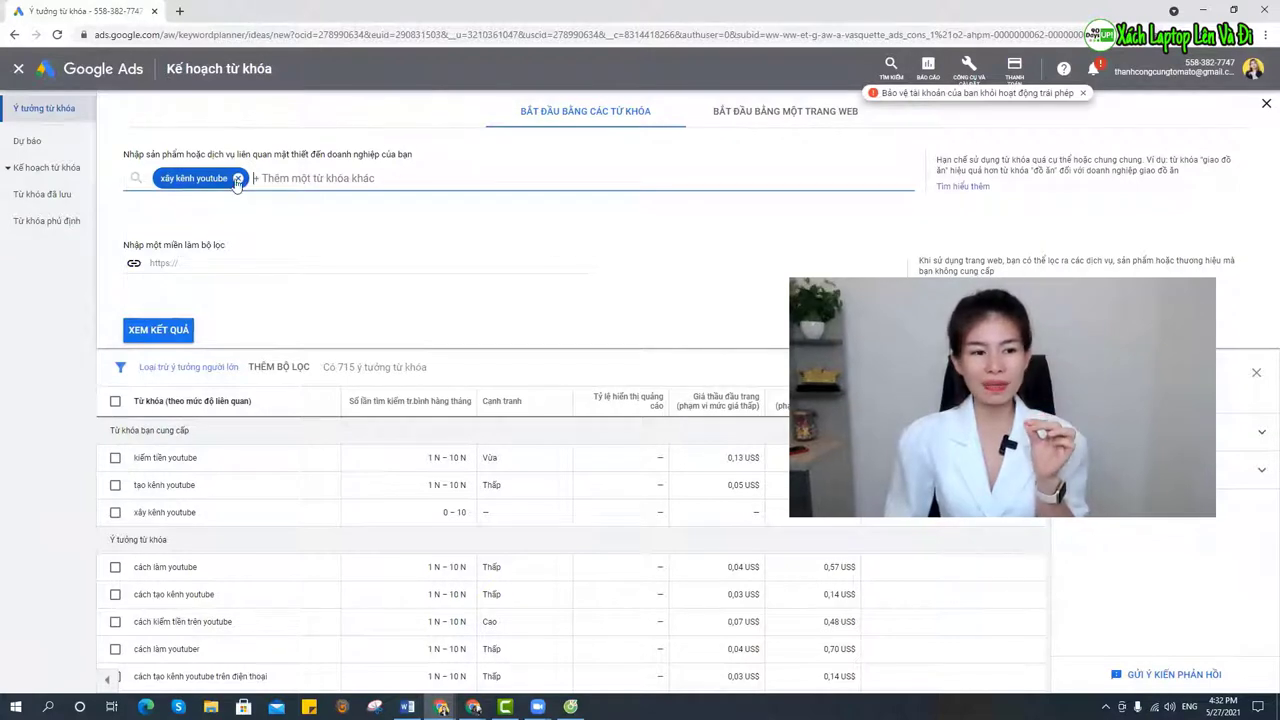
# In Google Ads Keyword Planner, replace "xây kênh youtube" with "how to drop high blood pressure" and "high blood pressure", and get keyword ideas
pyautogui.click(238, 179)
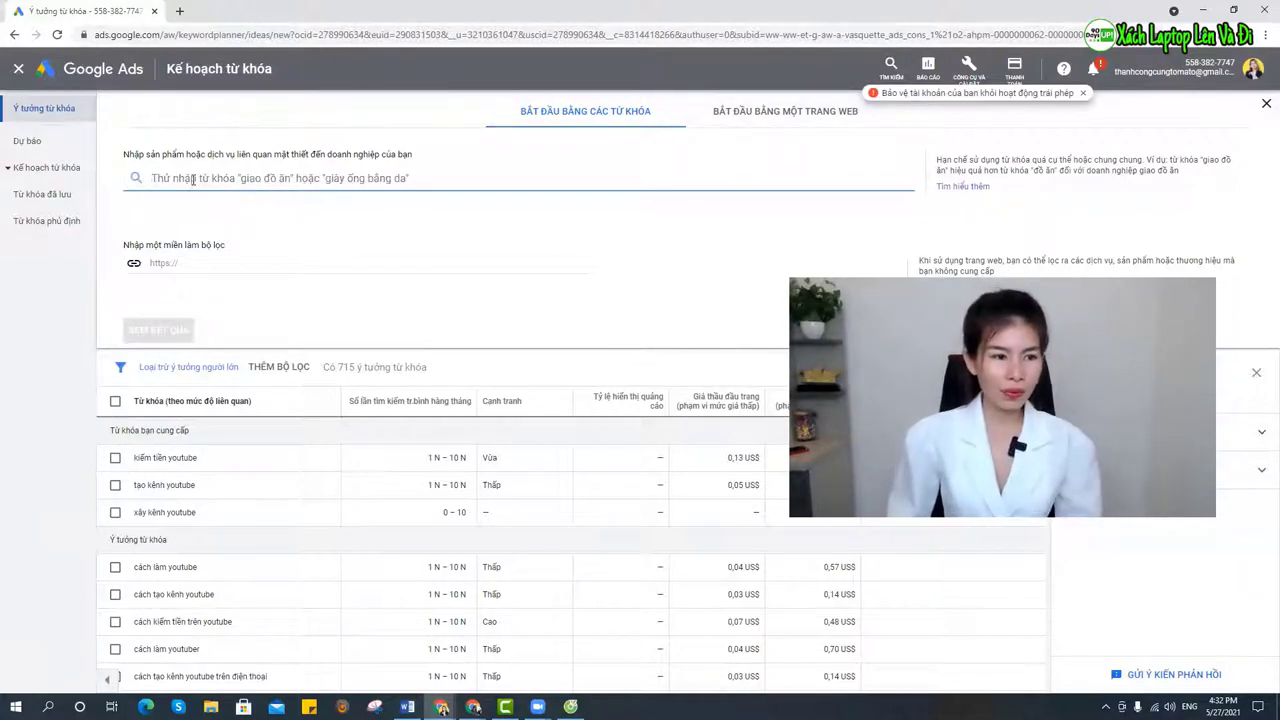
pyautogui.write('how to drop high blood pressure')
pyautogui.write('h')
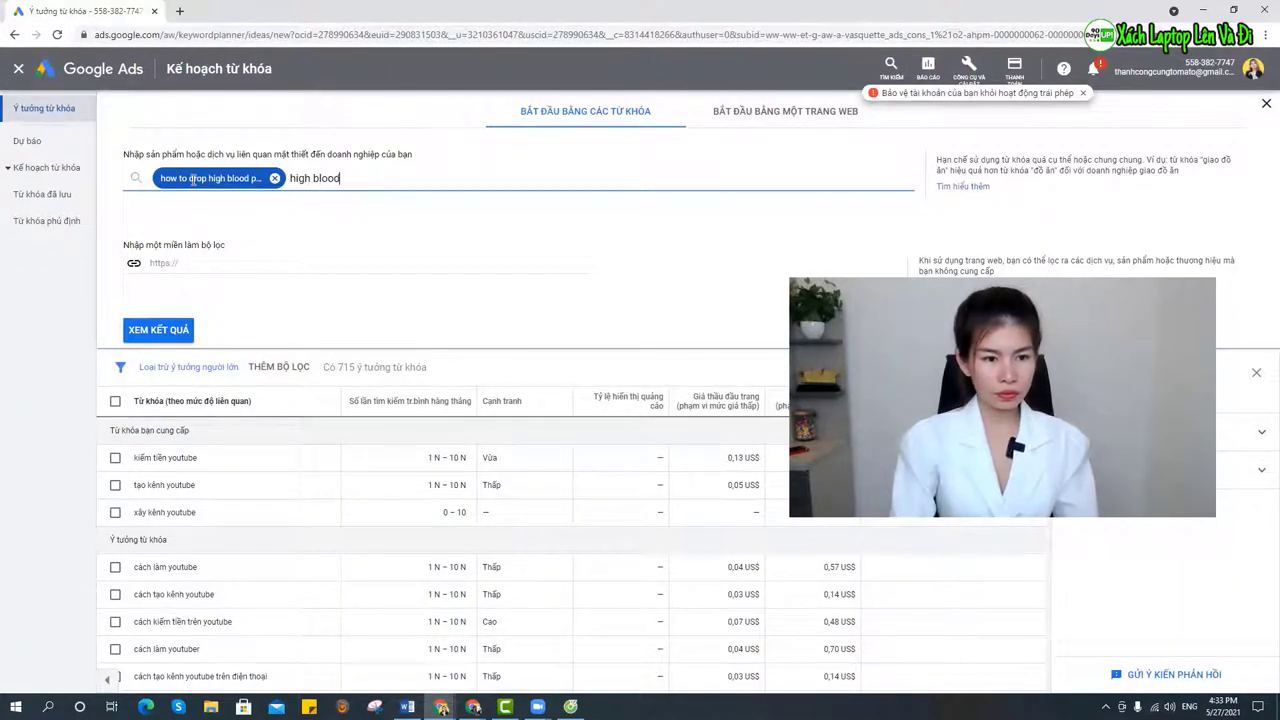
pyautogui.write('igh blood pressure')
pyautogui.press('Return')
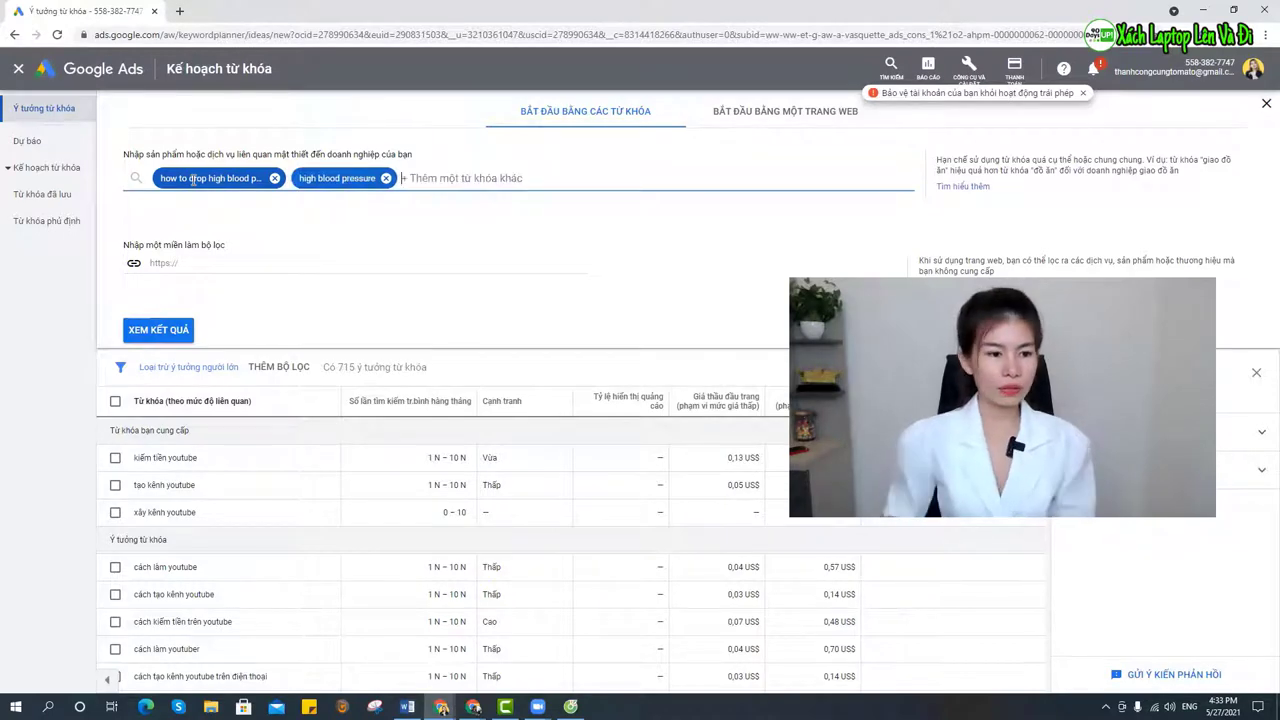
pyautogui.click(128, 329)
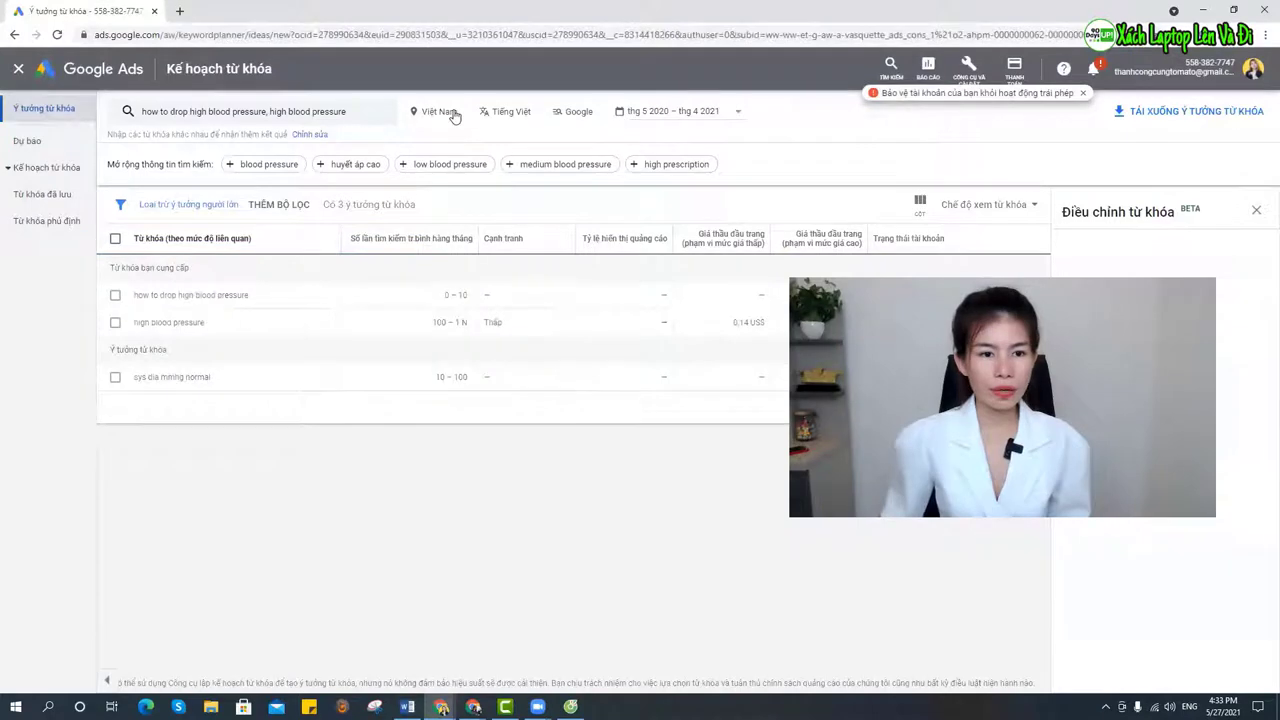
# Remove Việt Nam from the targeted locations and target Hoa Kỳ (the United States) instead
pyautogui.click(452, 114)
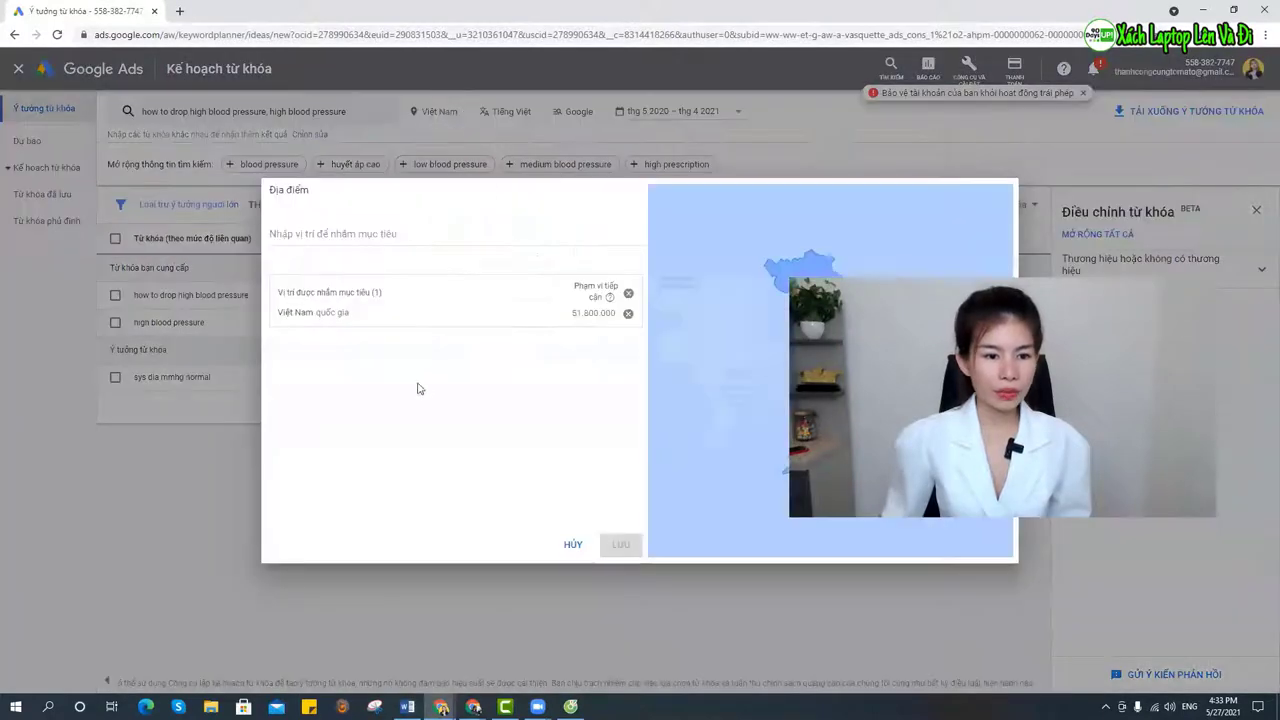
pyautogui.click(627, 313)
pyautogui.click(446, 236)
pyautogui.write('usa')
pyautogui.press('BackSpace')
pyautogui.write('s')
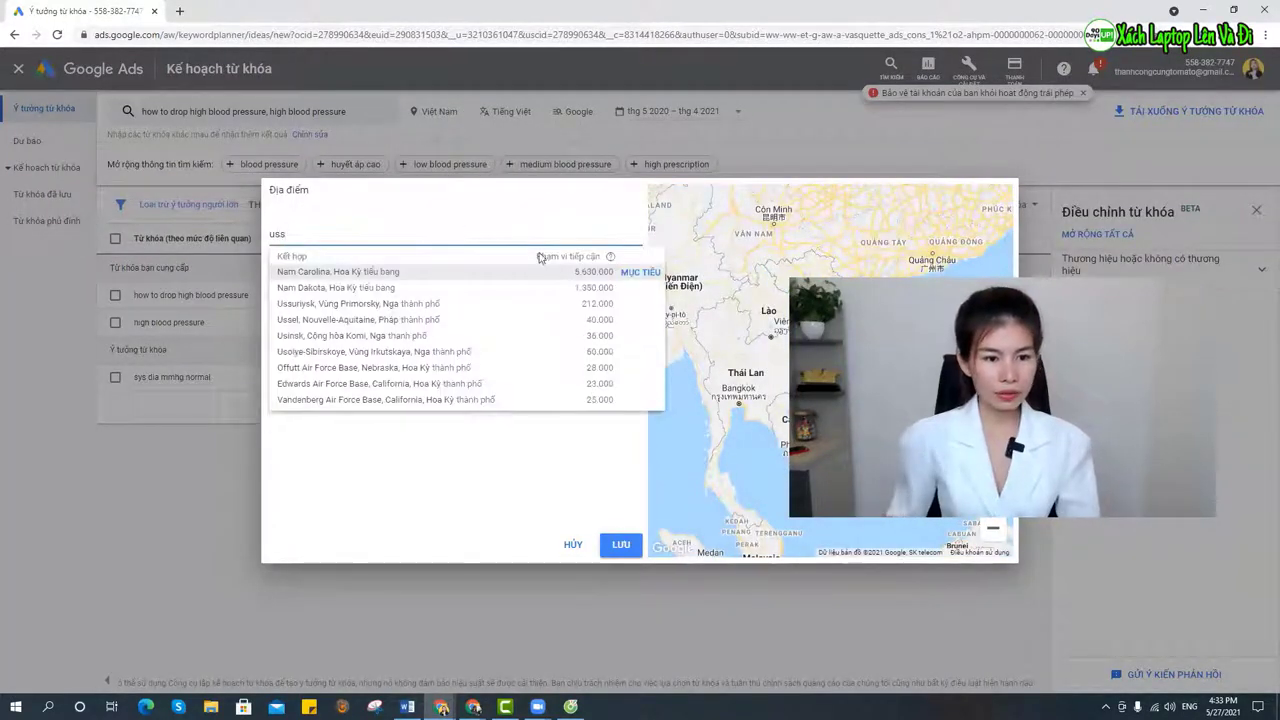
pyautogui.press('BackSpace')
pyautogui.click(640, 271)
# Add the country Ca-na-đa (Canada) to the targeted locations and save the location settings
pyautogui.click(440, 231)
pyautogui.write('c')
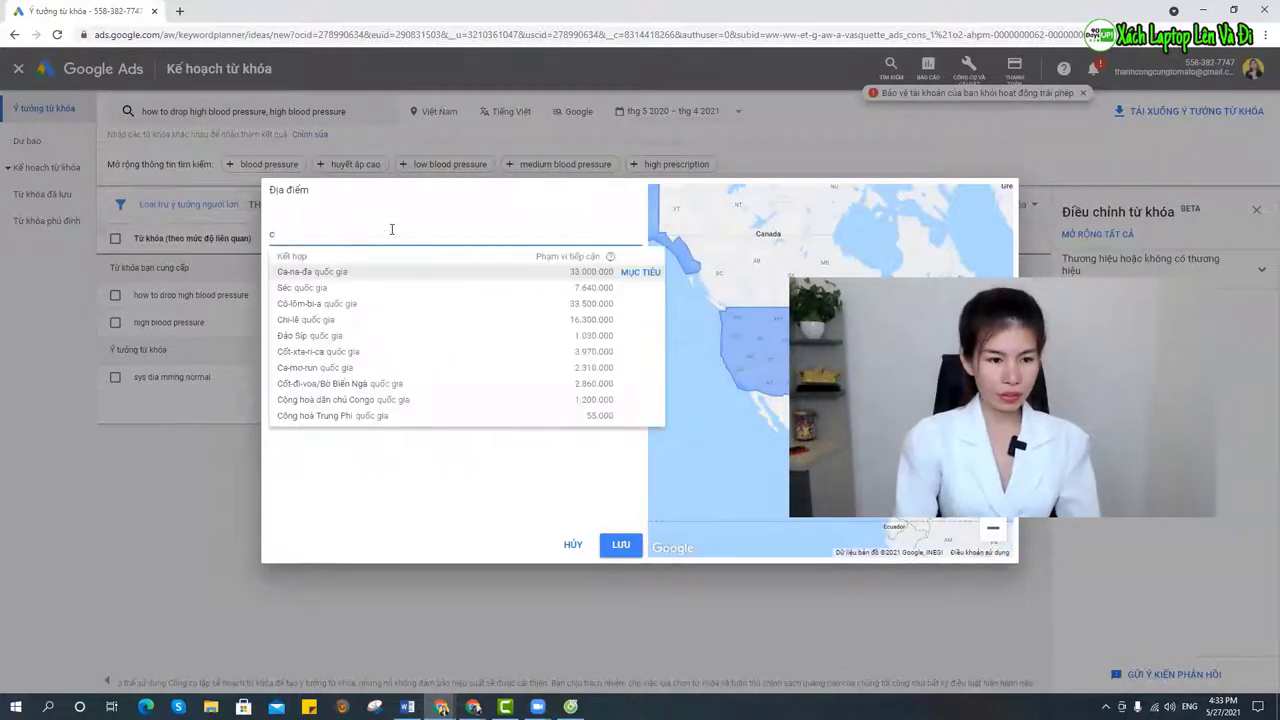
pyautogui.write('AB')
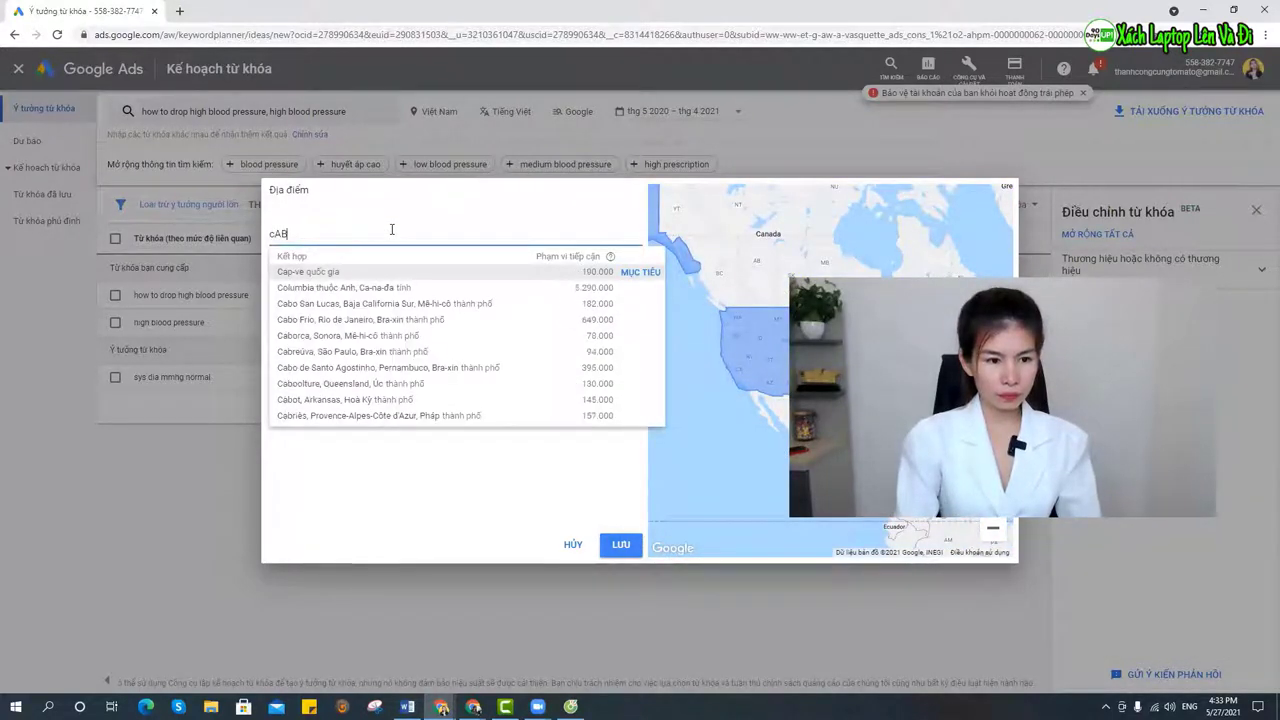
pyautogui.press('BackSpace')
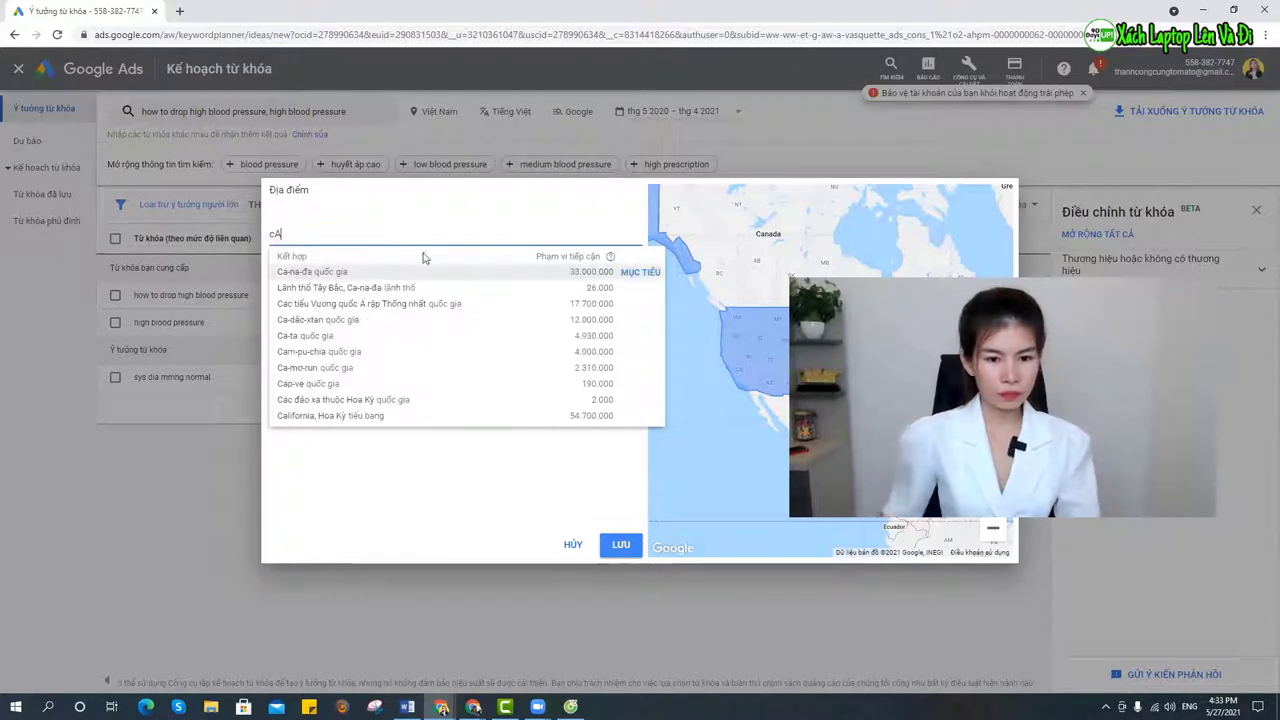
pyautogui.click(646, 274)
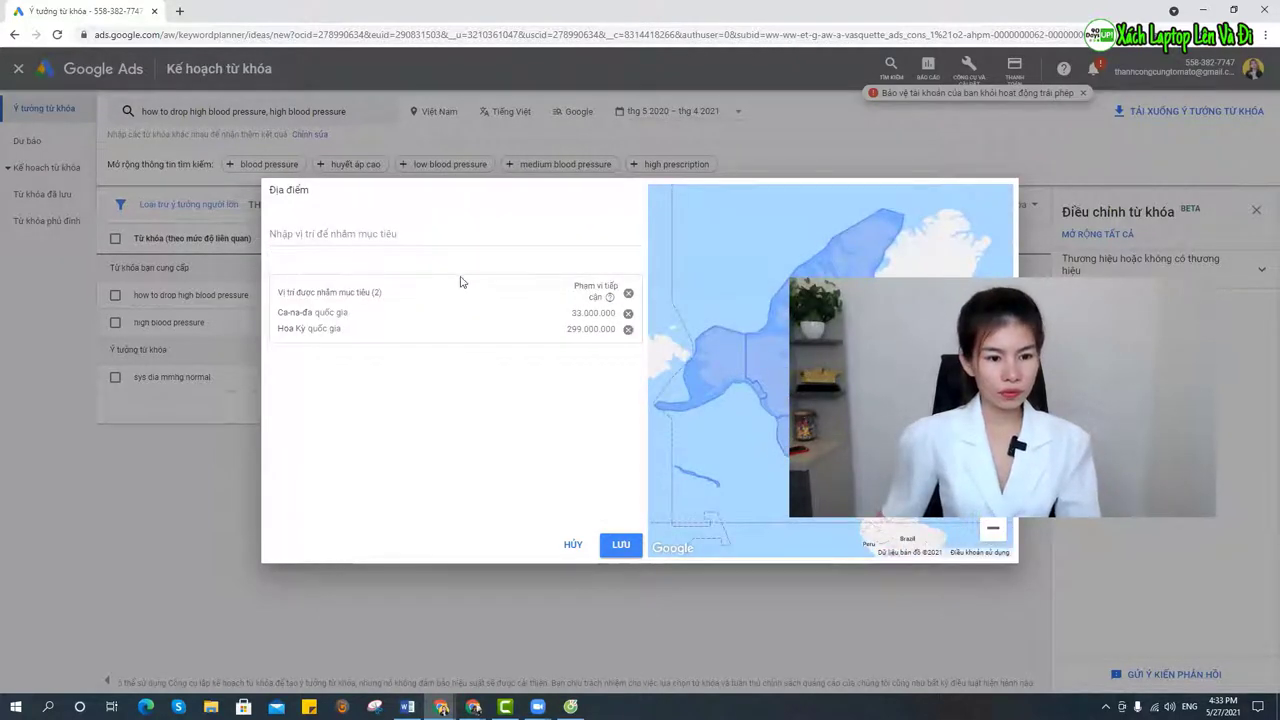
pyautogui.click(386, 231)
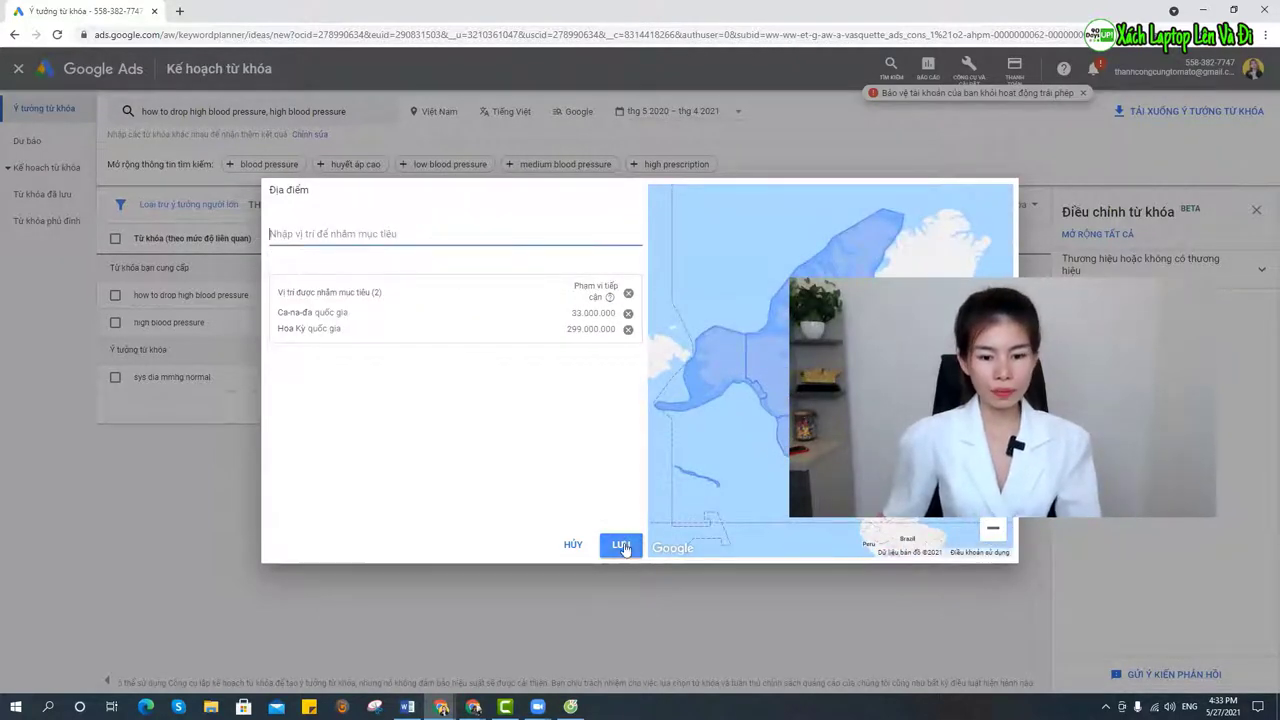
pyautogui.click(621, 545)
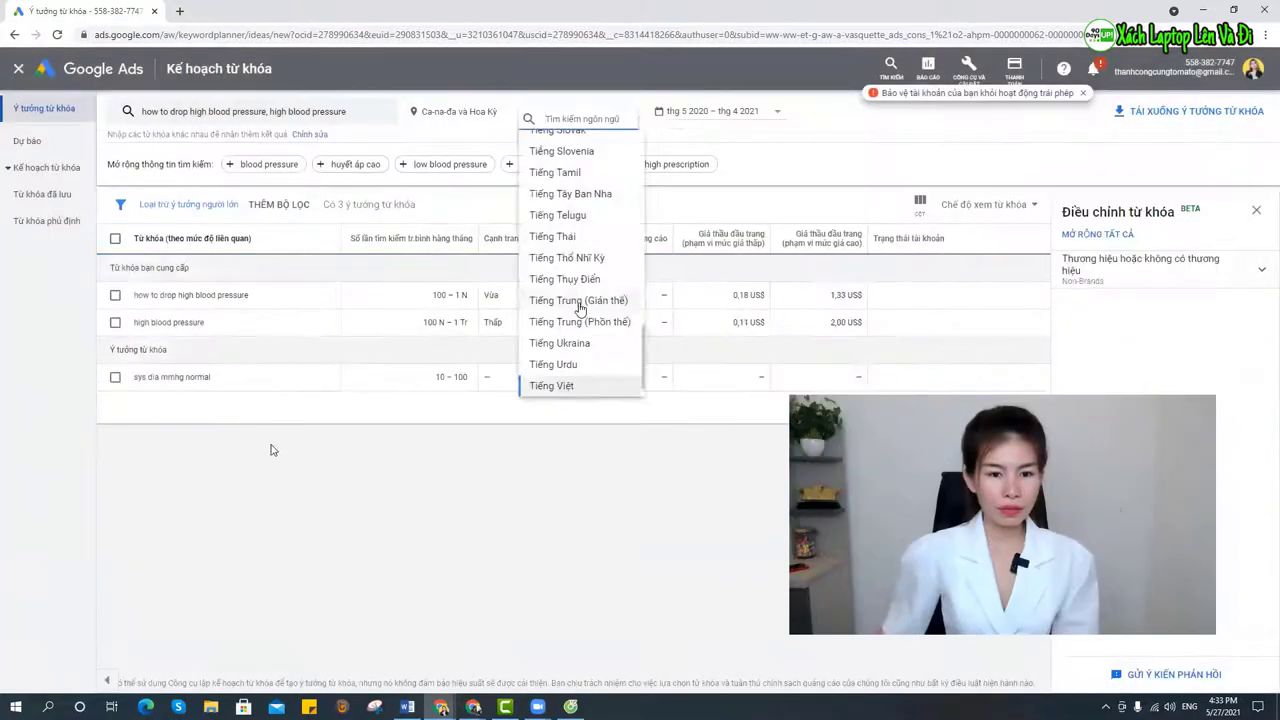
# Set the keyword search language to Tiếng Anh (English) and look through the updated keyword ideas
pyautogui.scroll(1, 587, 357)
pyautogui.scroll(8, 585, 360)
pyautogui.click(550, 171)
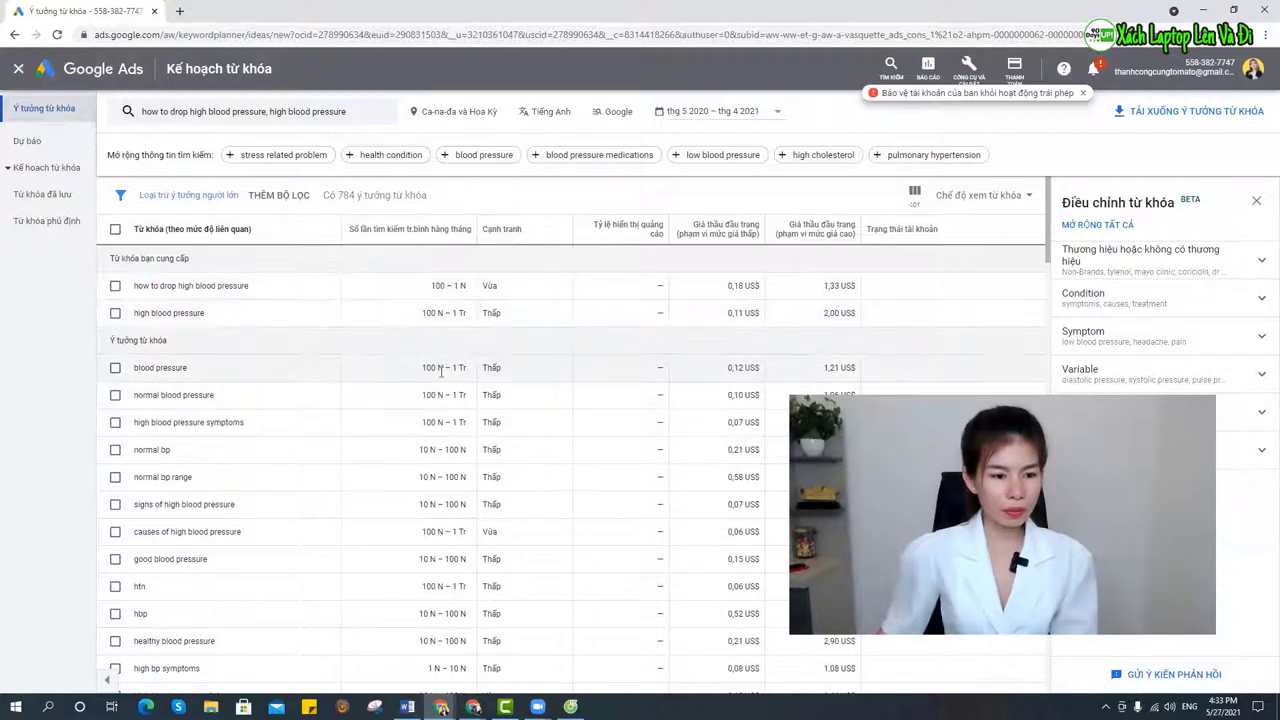
pyautogui.scroll(-1, 464, 425)
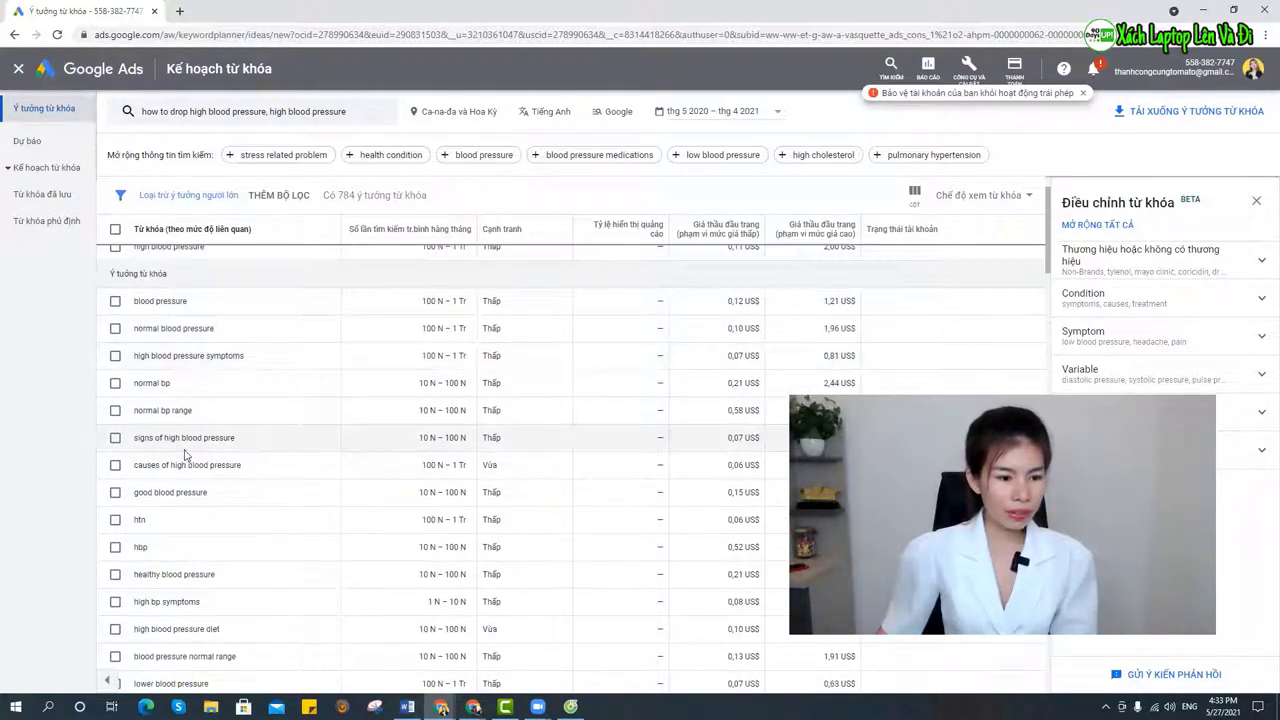
# Replace the search keywords with "drop high blood pressure" and "lower high blood pressure", and get the new keyword ideas
pyautogui.scroll(-1, 200, 470)
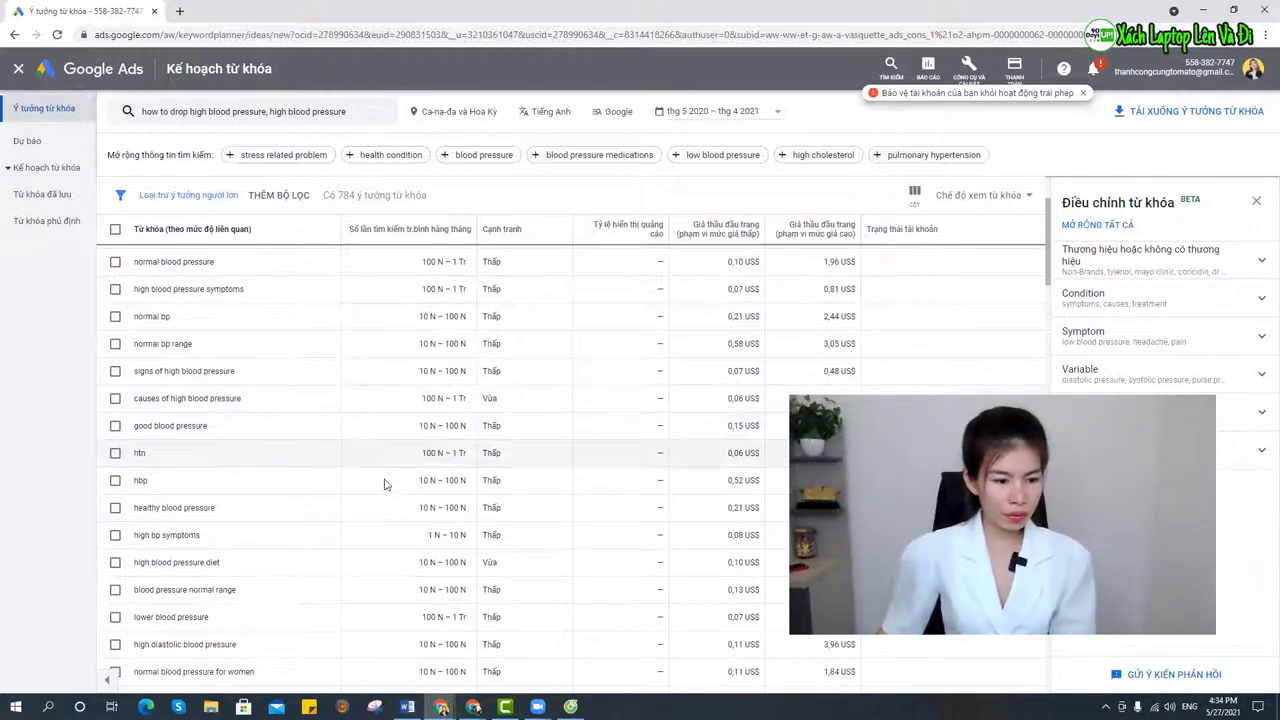
pyautogui.scroll(-2, 366, 545)
pyautogui.scroll(-1, 270, 530)
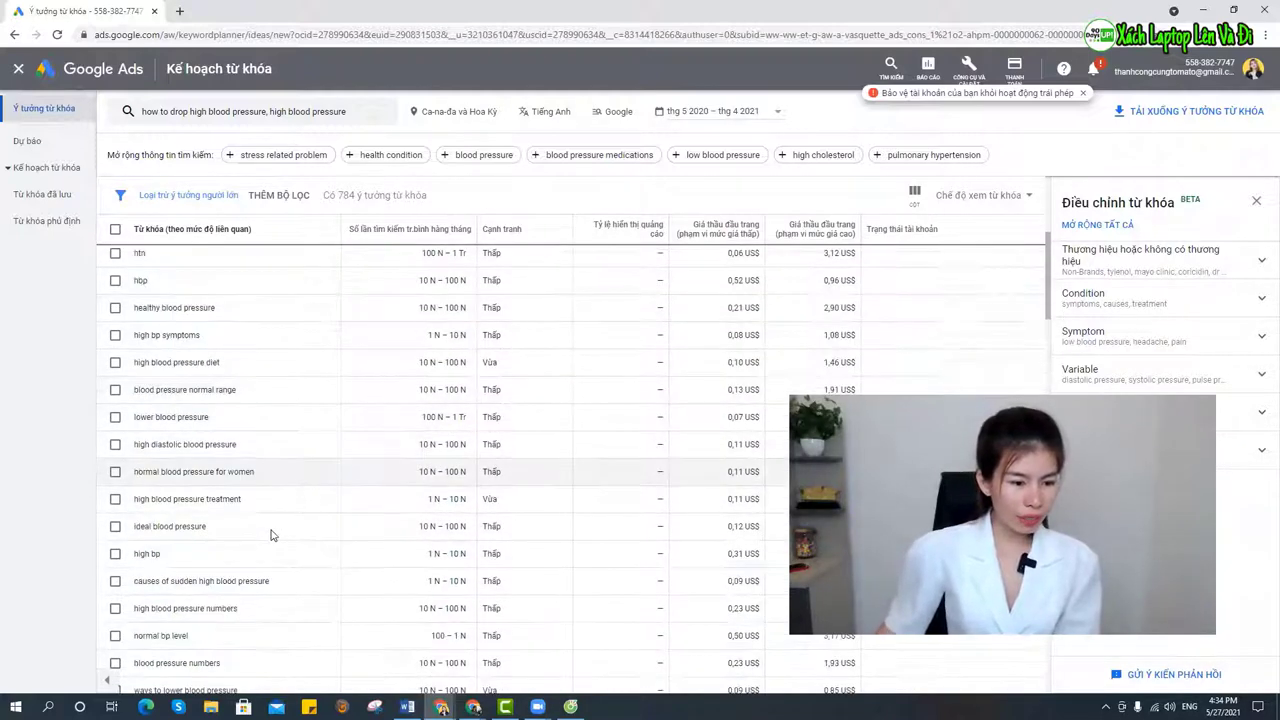
pyautogui.scroll(-1, 235, 510)
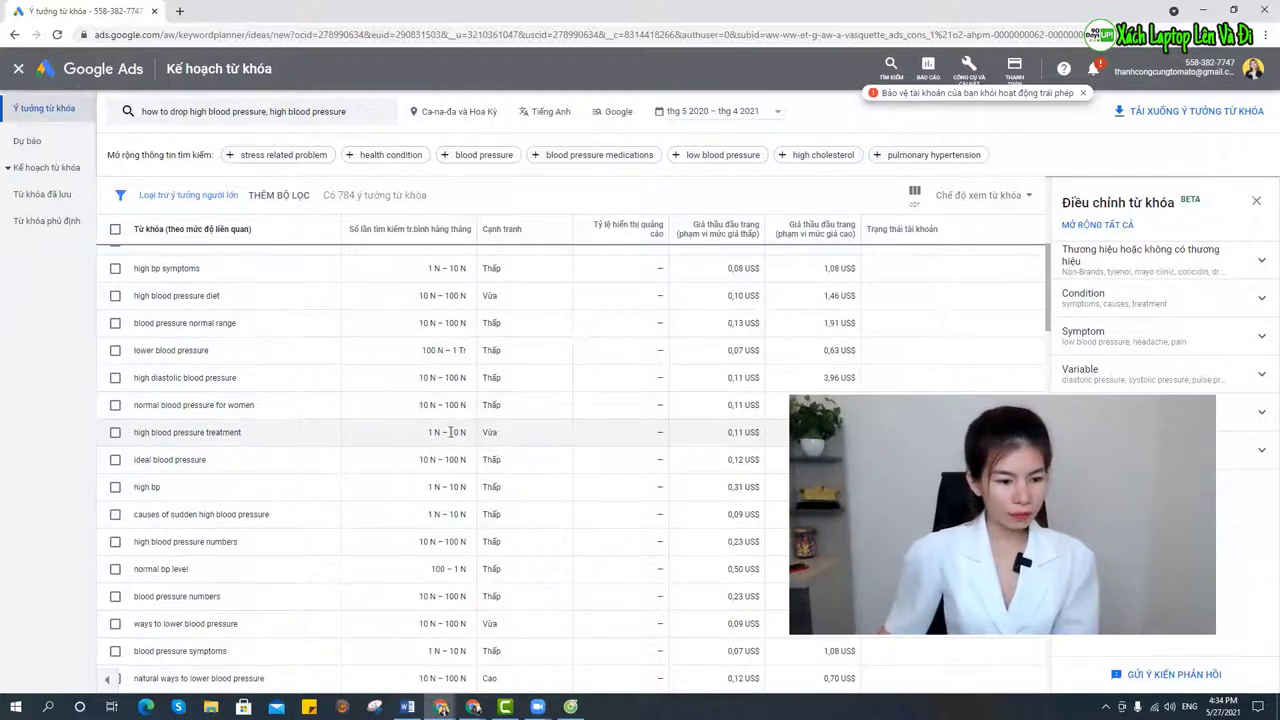
pyautogui.scroll(5, 451, 432)
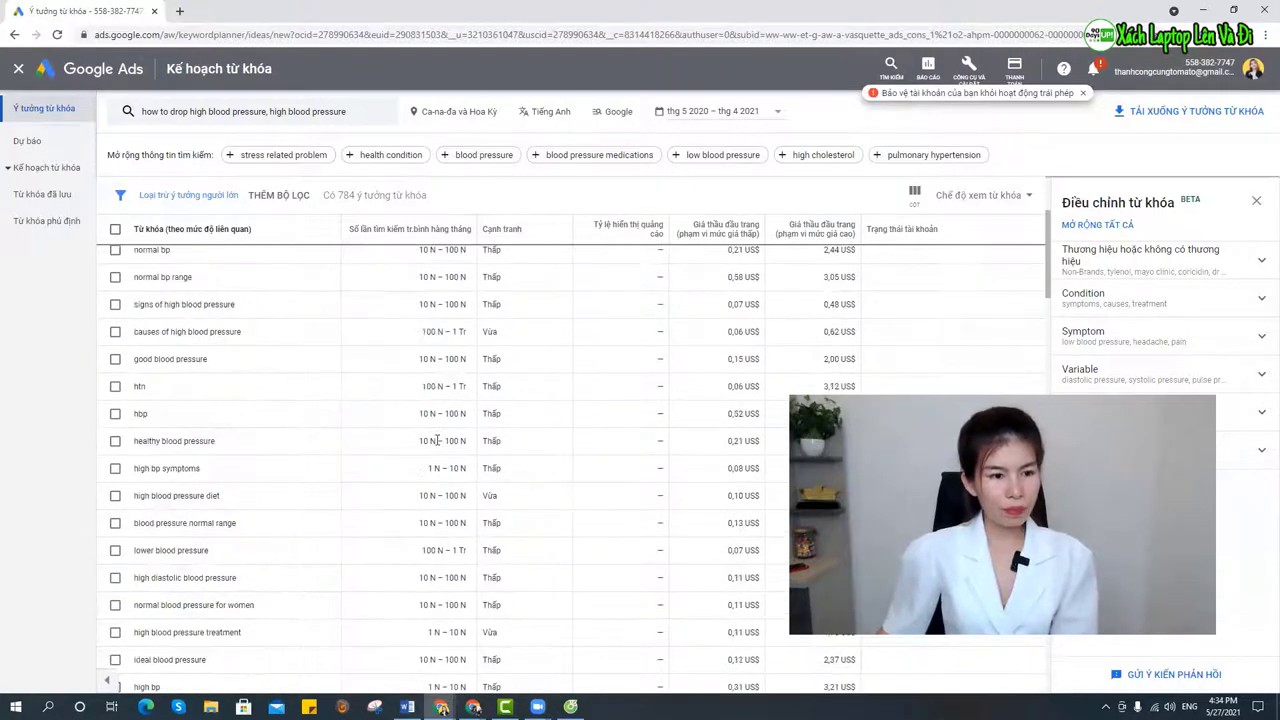
pyautogui.click(293, 106)
pyautogui.write('lower high blood pressure')
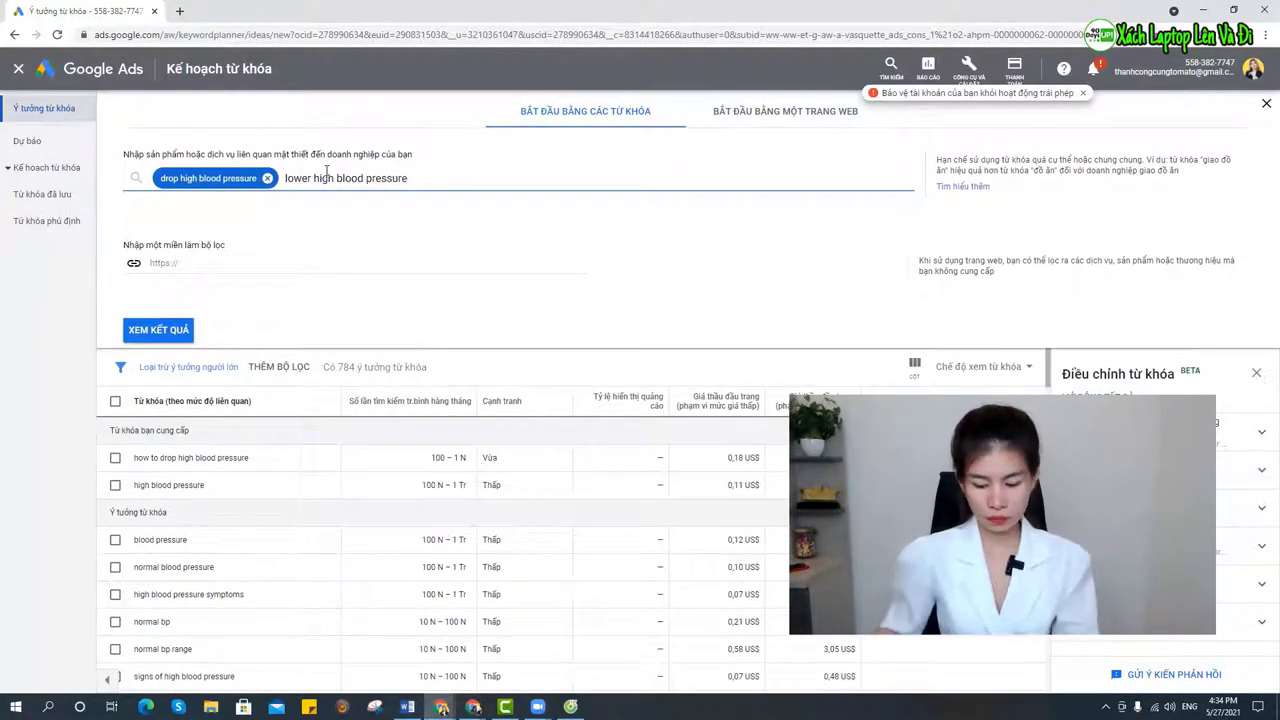
pyautogui.press('Return')
pyautogui.press('Return')
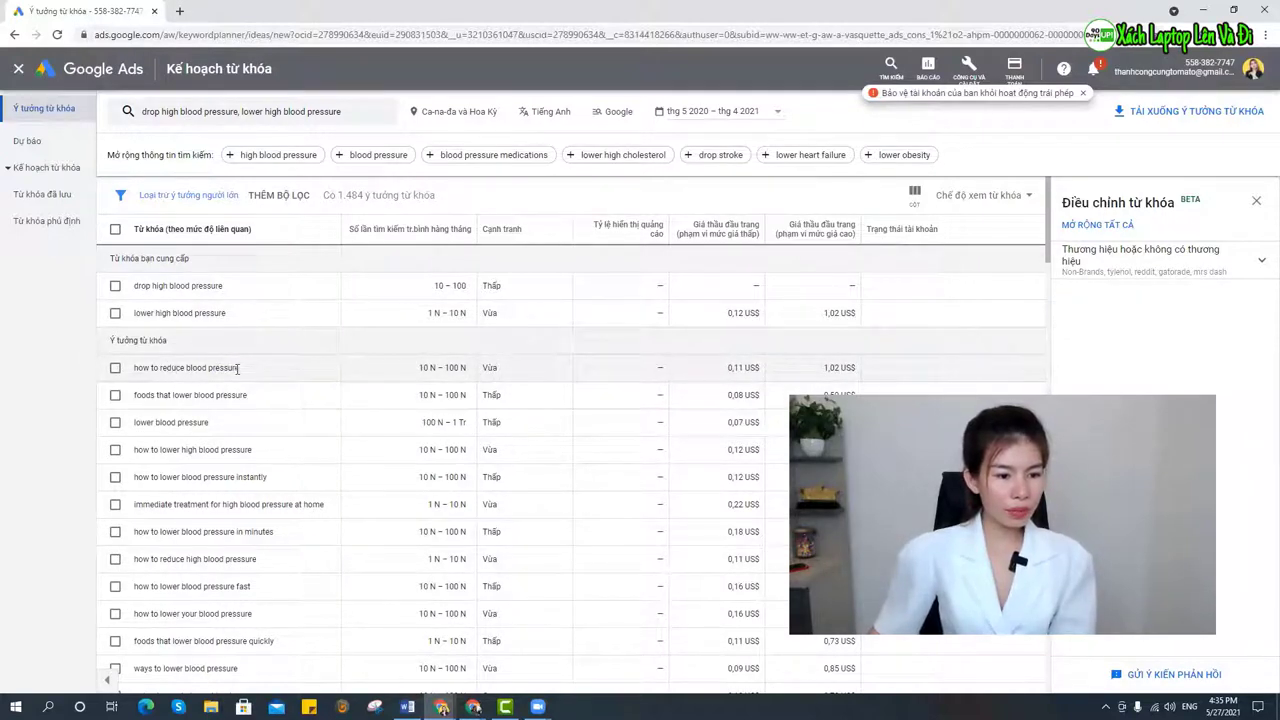
# Compare search volume and competition in the keyword ideas, and copy the keyword "lower blood pressure"
pyautogui.moveTo(166, 377); pyautogui.dragTo(246, 380)
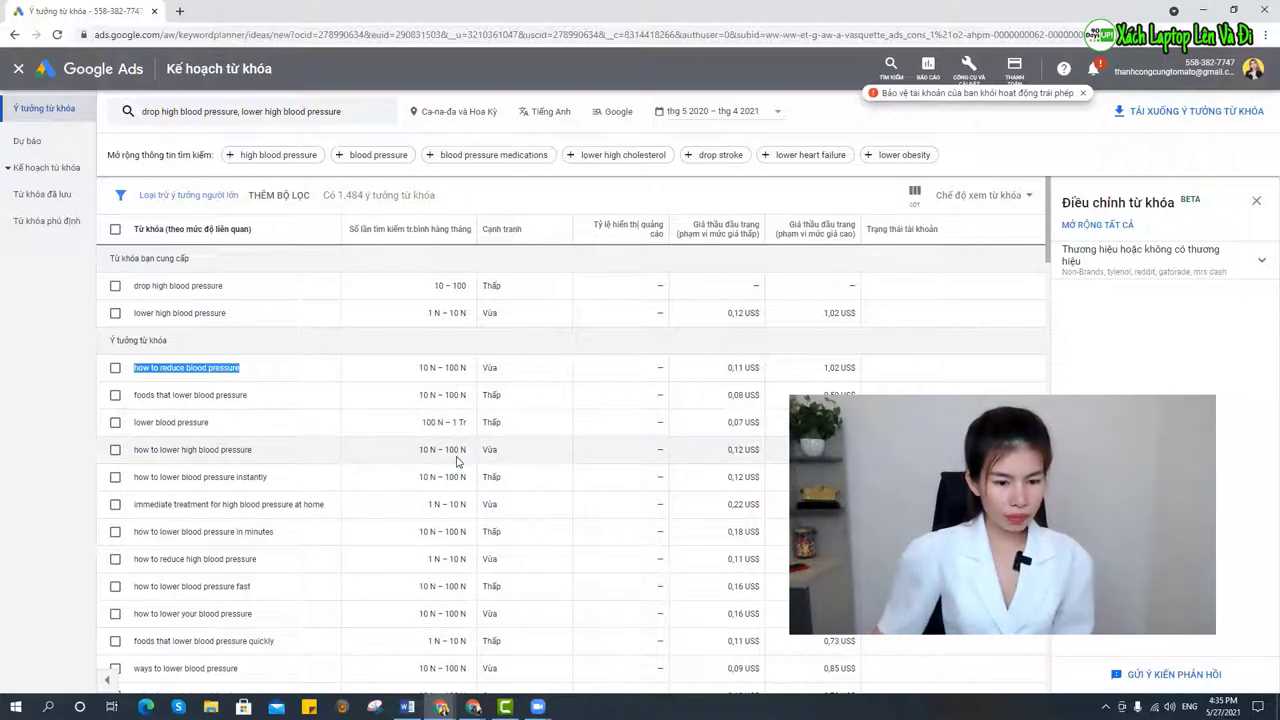
pyautogui.scroll(-2, 460, 560)
pyautogui.scroll(-2, 463, 590)
pyautogui.scroll(2, 458, 575)
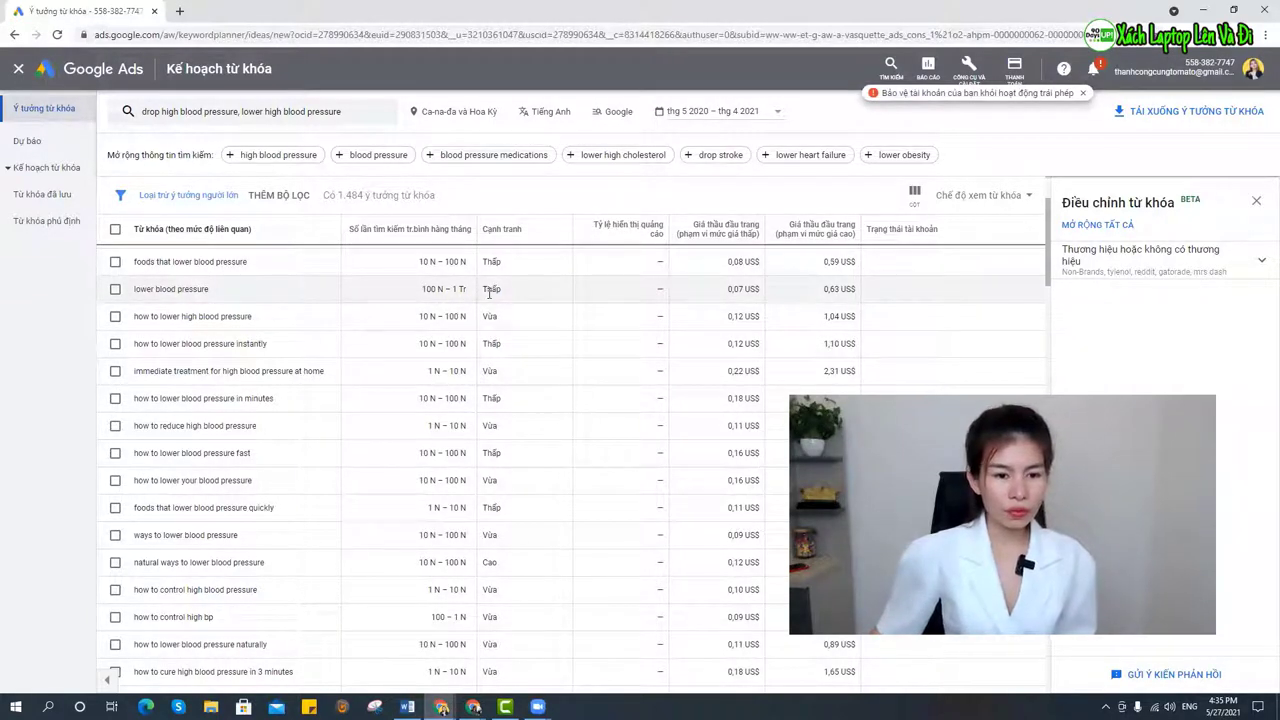
pyautogui.moveTo(133, 290); pyautogui.dragTo(222, 292)
pyautogui.rightClick(178, 287)
pyautogui.click(195, 296)
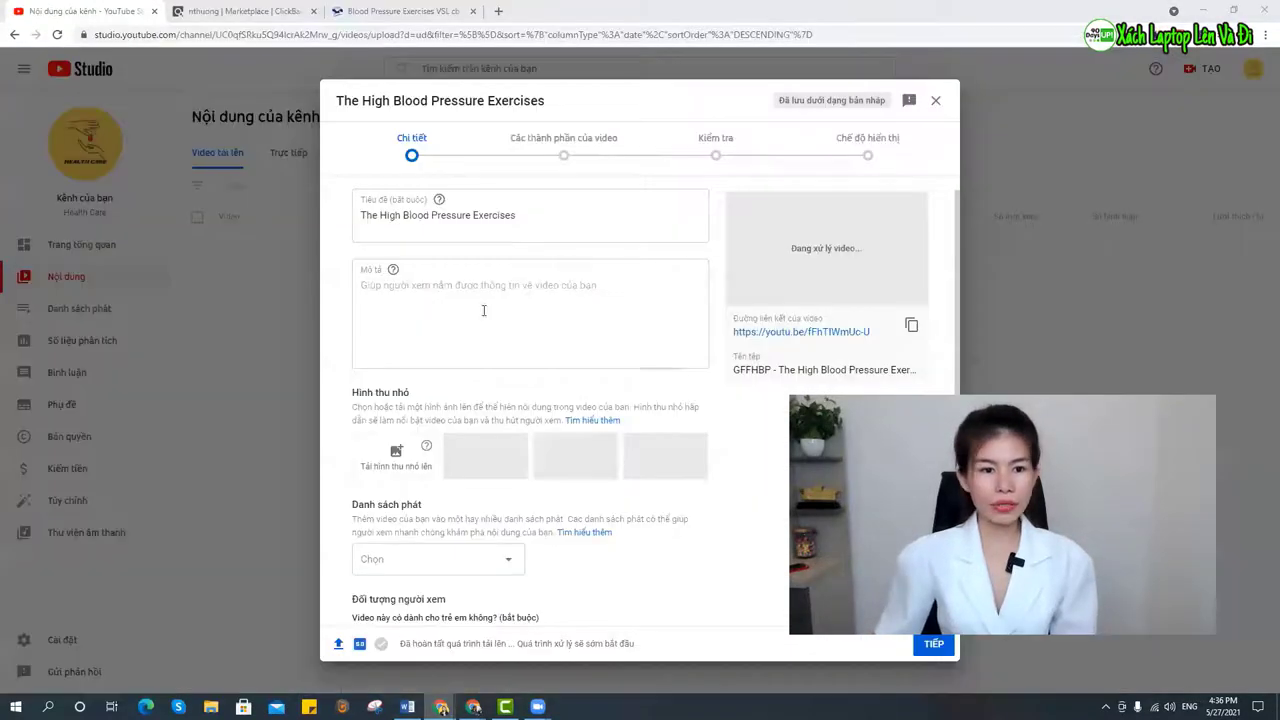
# In YouTube Studio, extend the video title to "The High Blood Pressure Exercises - lower blood pressure| Health Care"
pyautogui.click(548, 211)
pyautogui.write('- lower blood pressure')
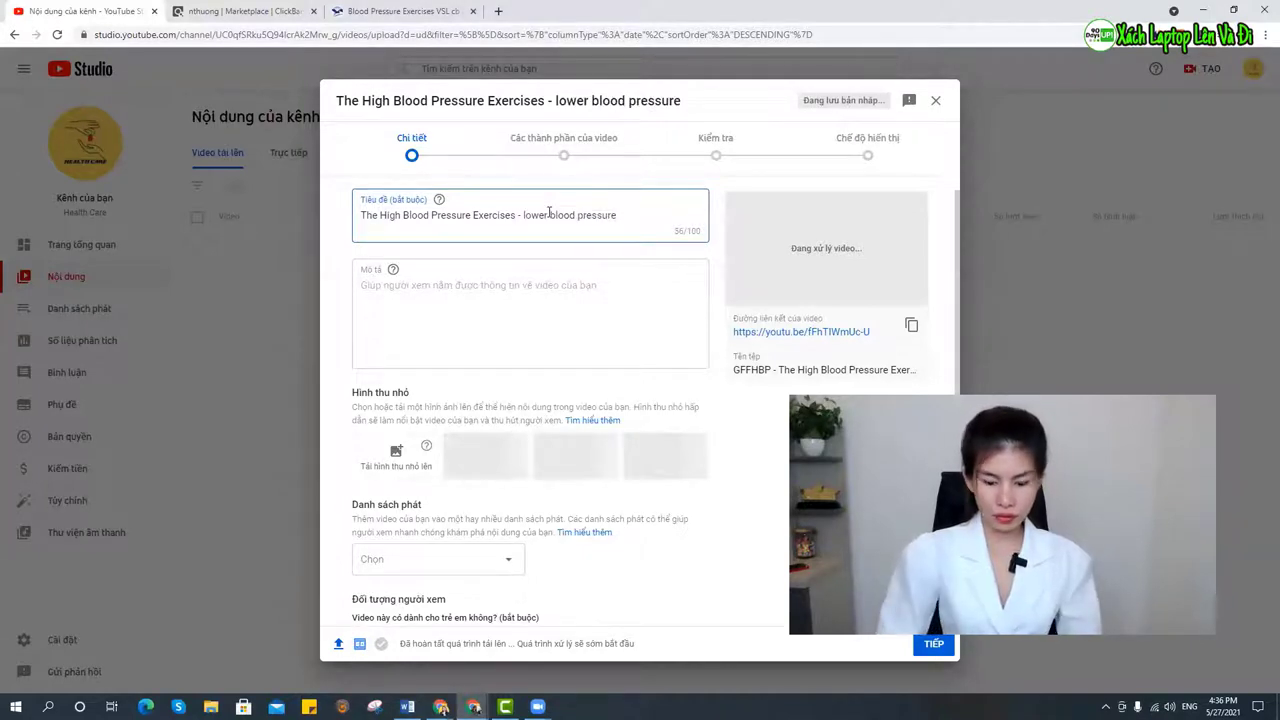
pyautogui.press('BackSpace')
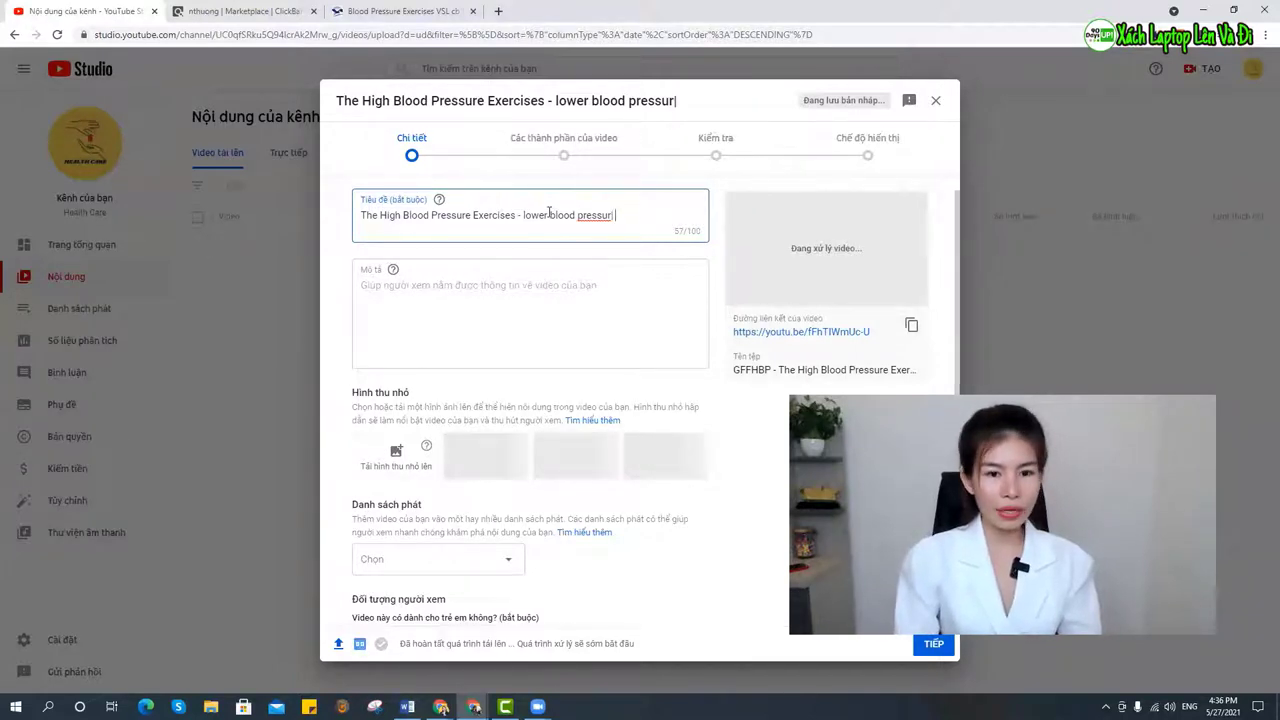
pyautogui.write('G')
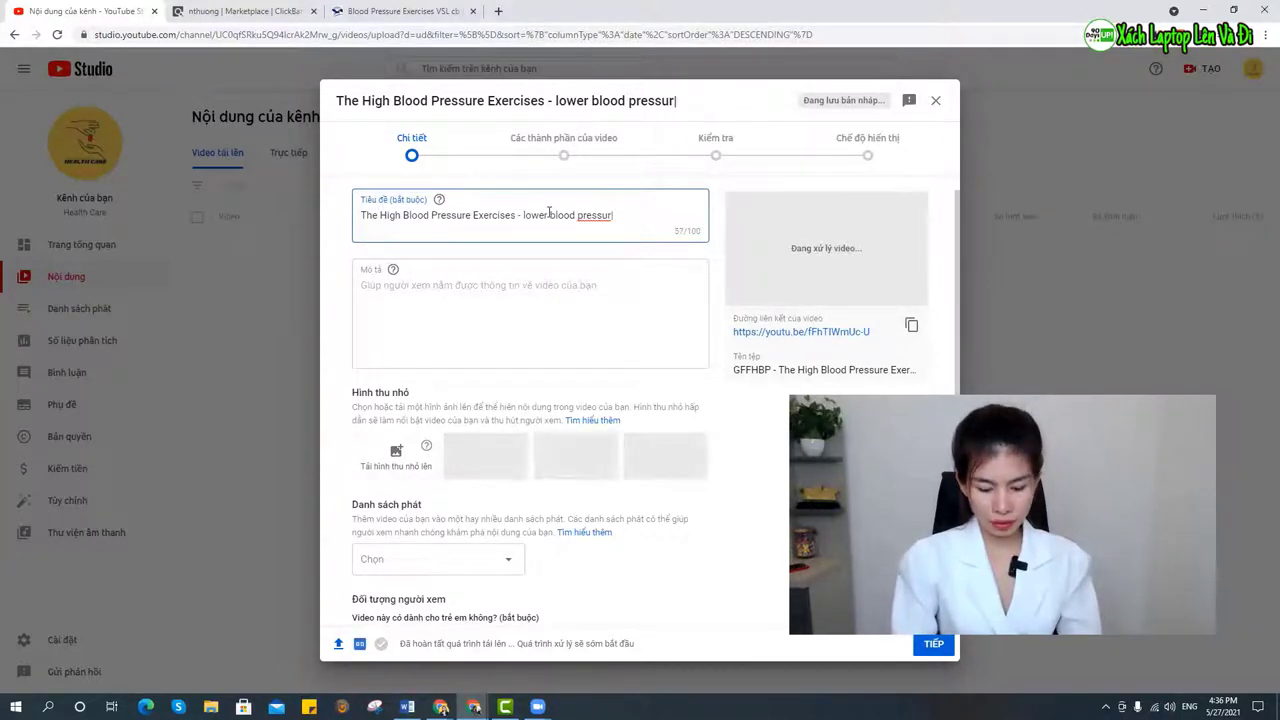
pyautogui.write('ealth Care')
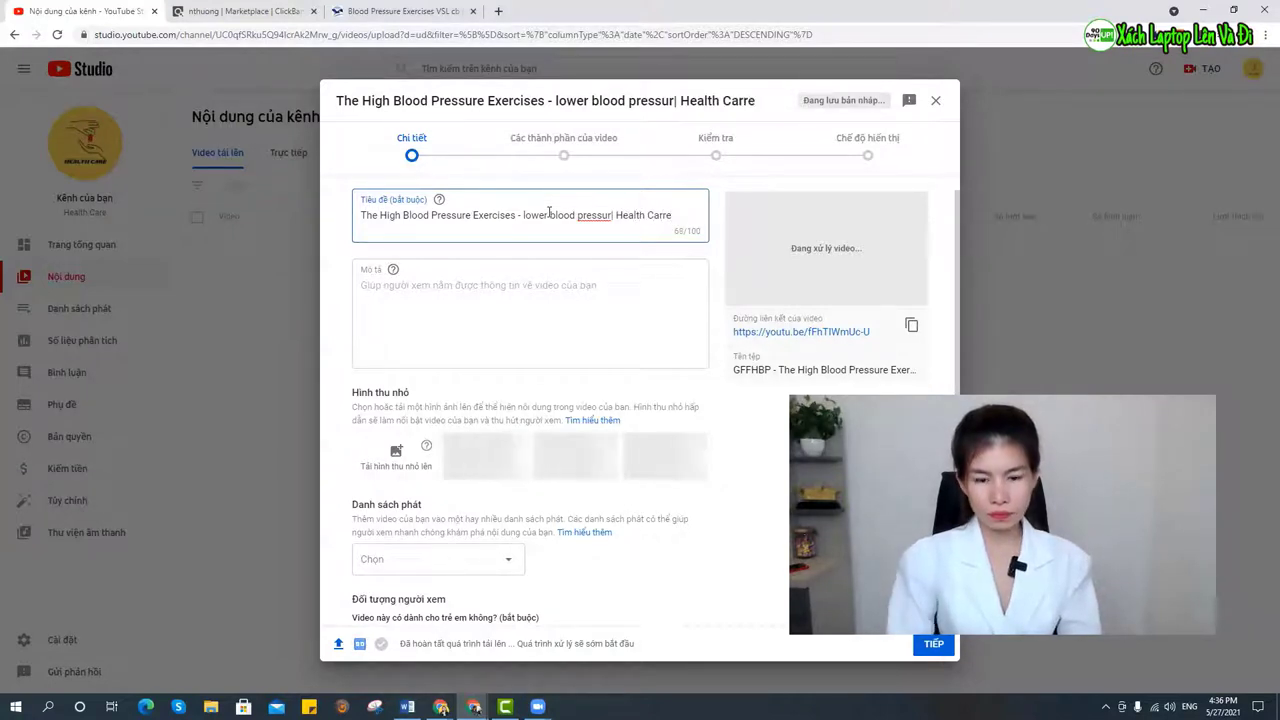
pyautogui.click(612, 215)
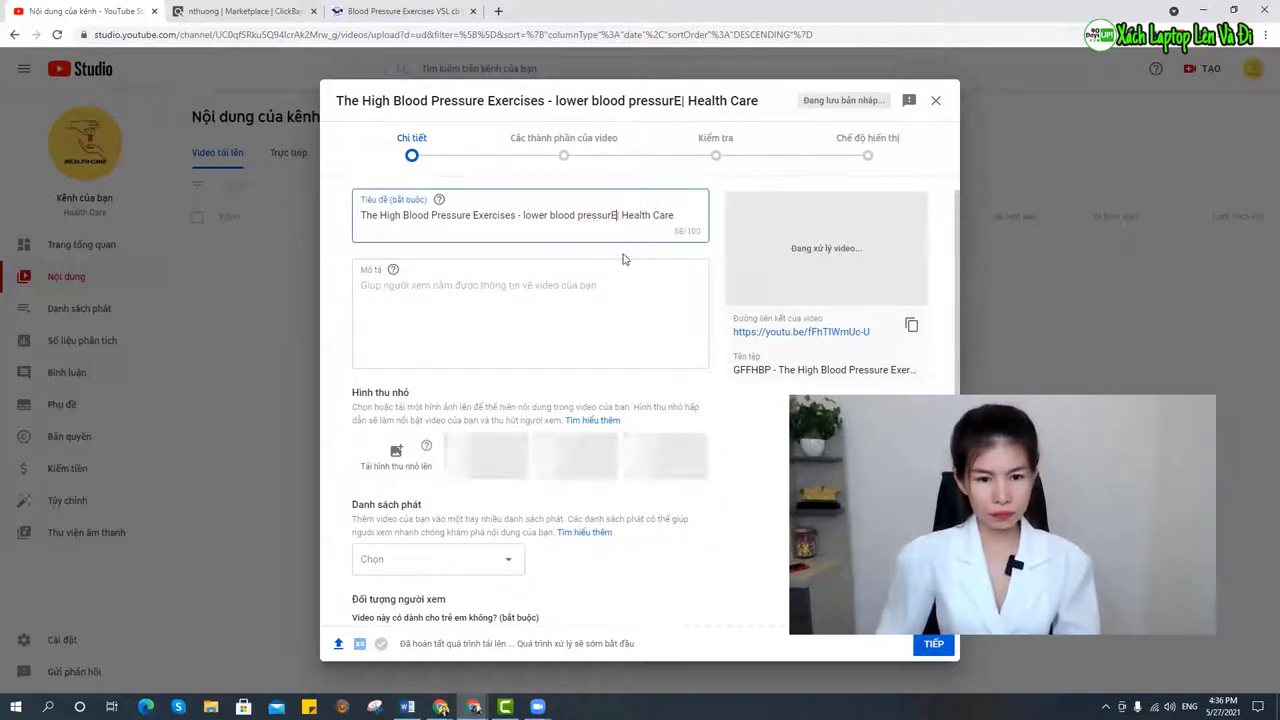
pyautogui.write('e')
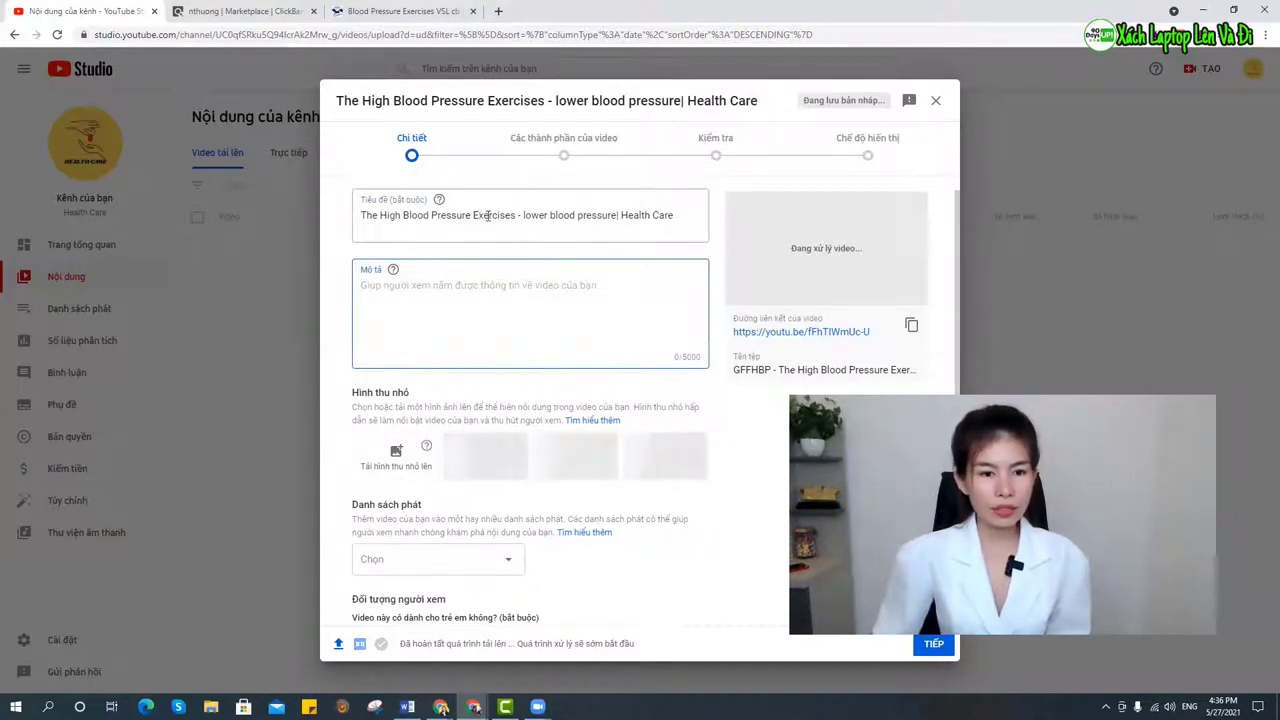
pyautogui.click(526, 216)
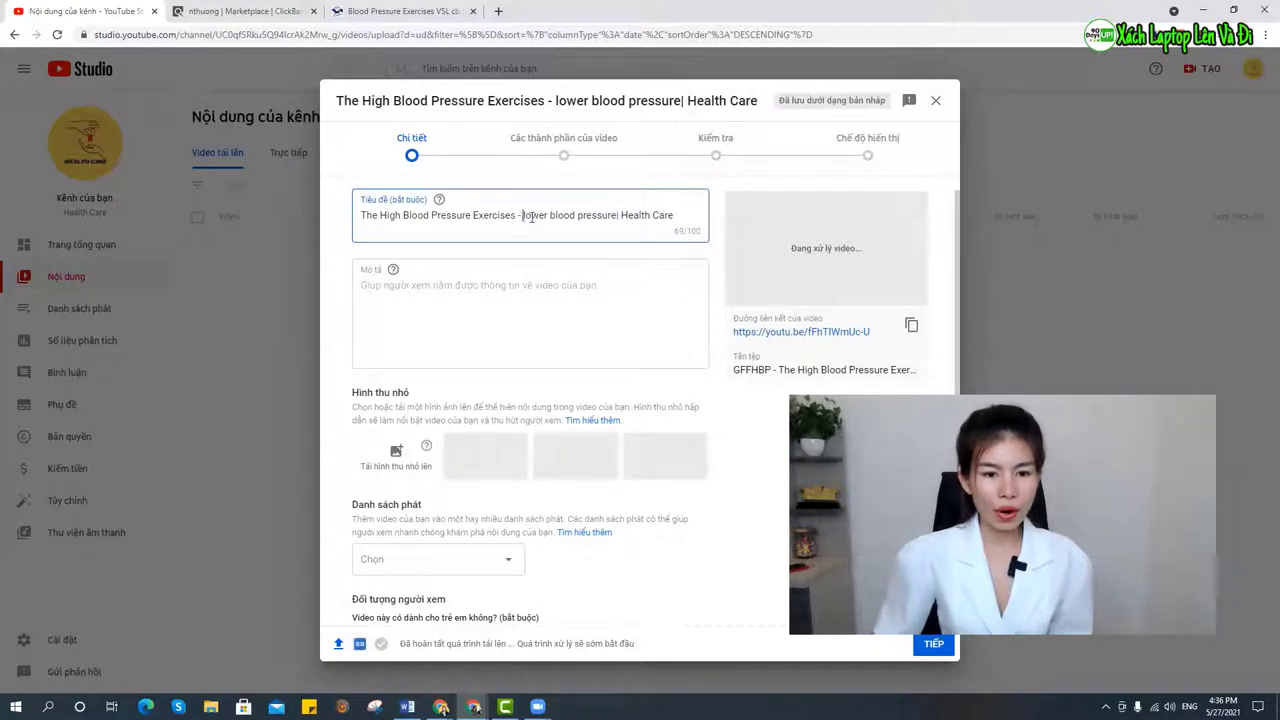
pyautogui.moveTo(610, 217); pyautogui.dragTo(619, 219)
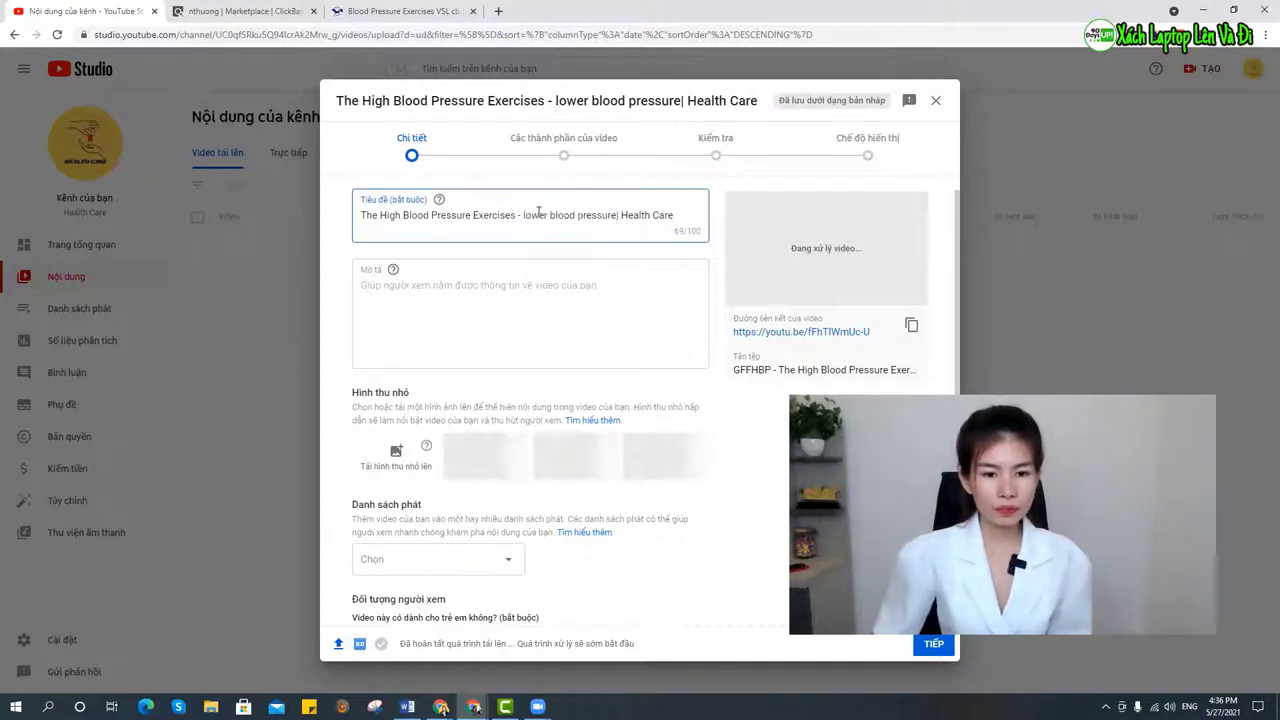
pyautogui.moveTo(621, 213); pyautogui.dragTo(676, 215)
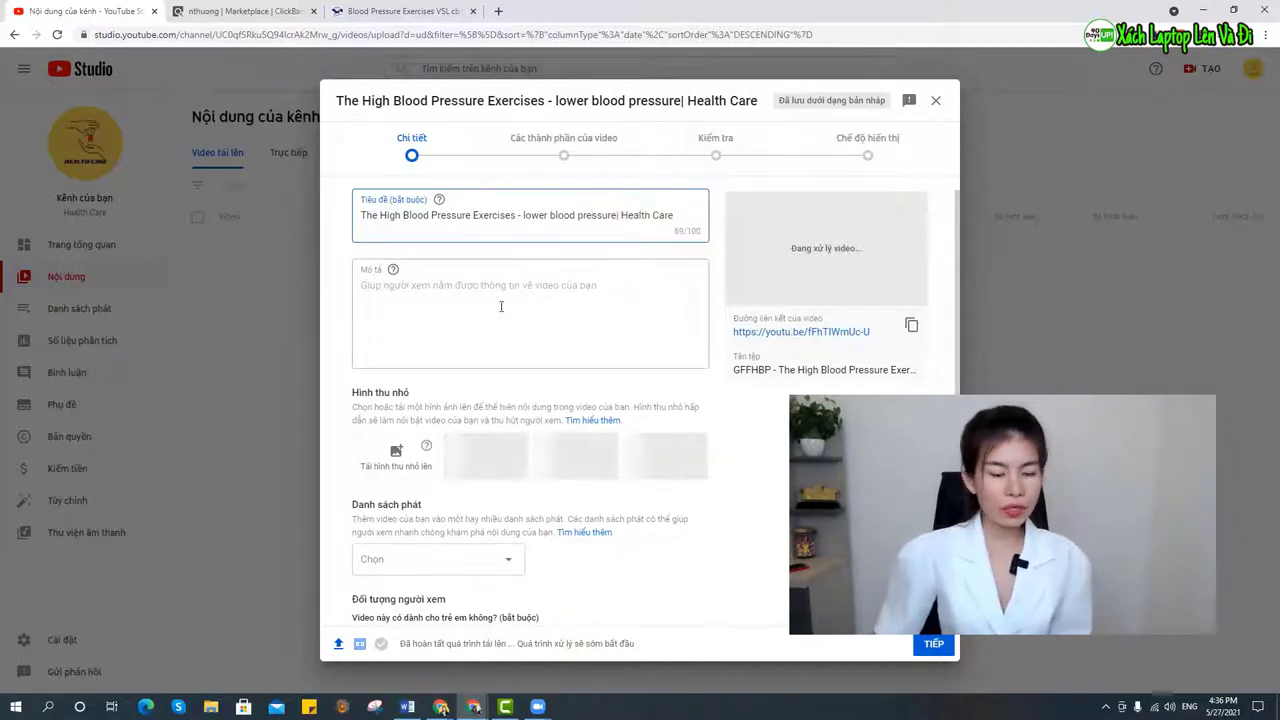
# Switch to Canva and start a design from the black and yellow "Toned Arms" YouTube thumbnail template
pyautogui.scroll(-2, 634, 398)
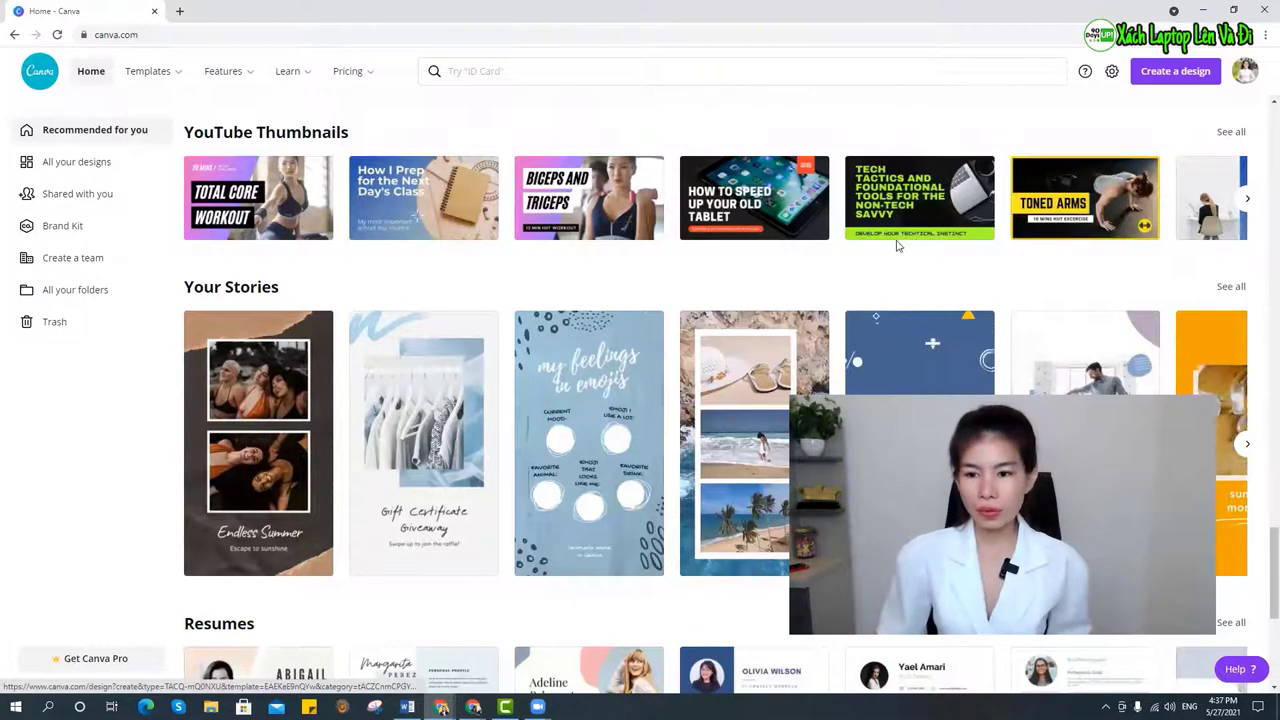
pyautogui.click(1082, 220)
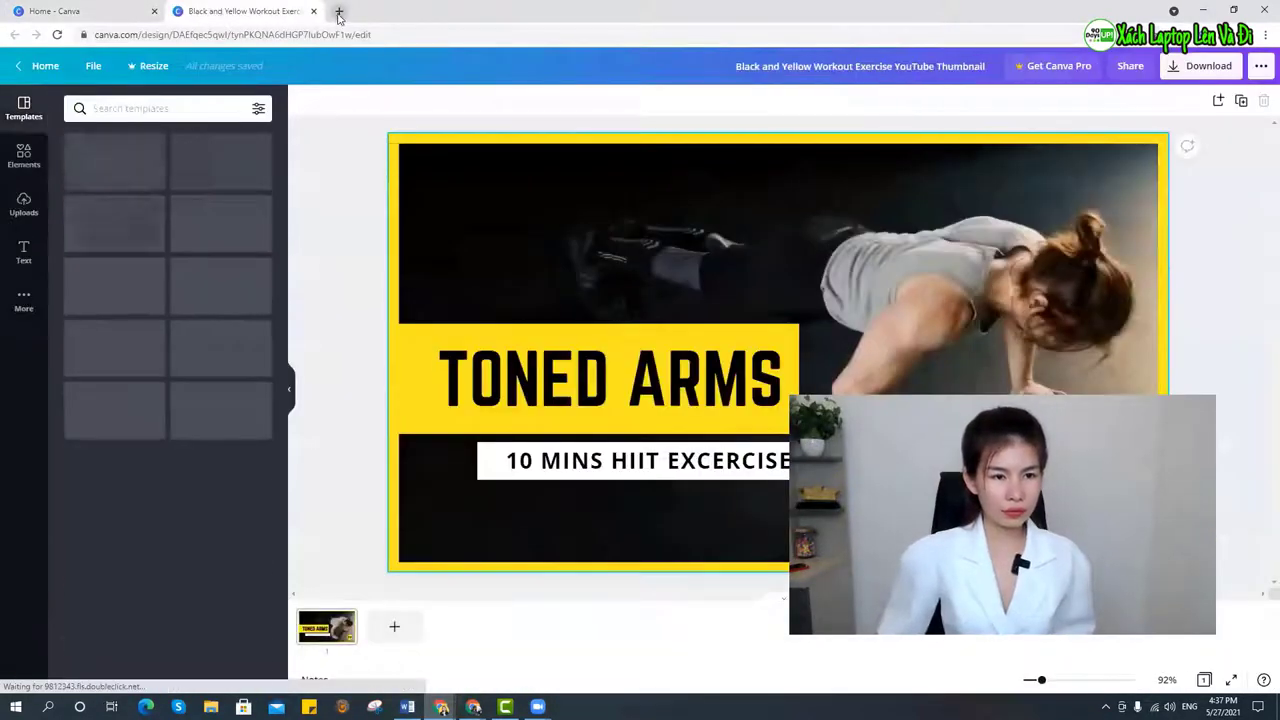
# Search Google for "pixabay" in a new browser tab and open the Pixabay website
pyautogui.click(339, 11)
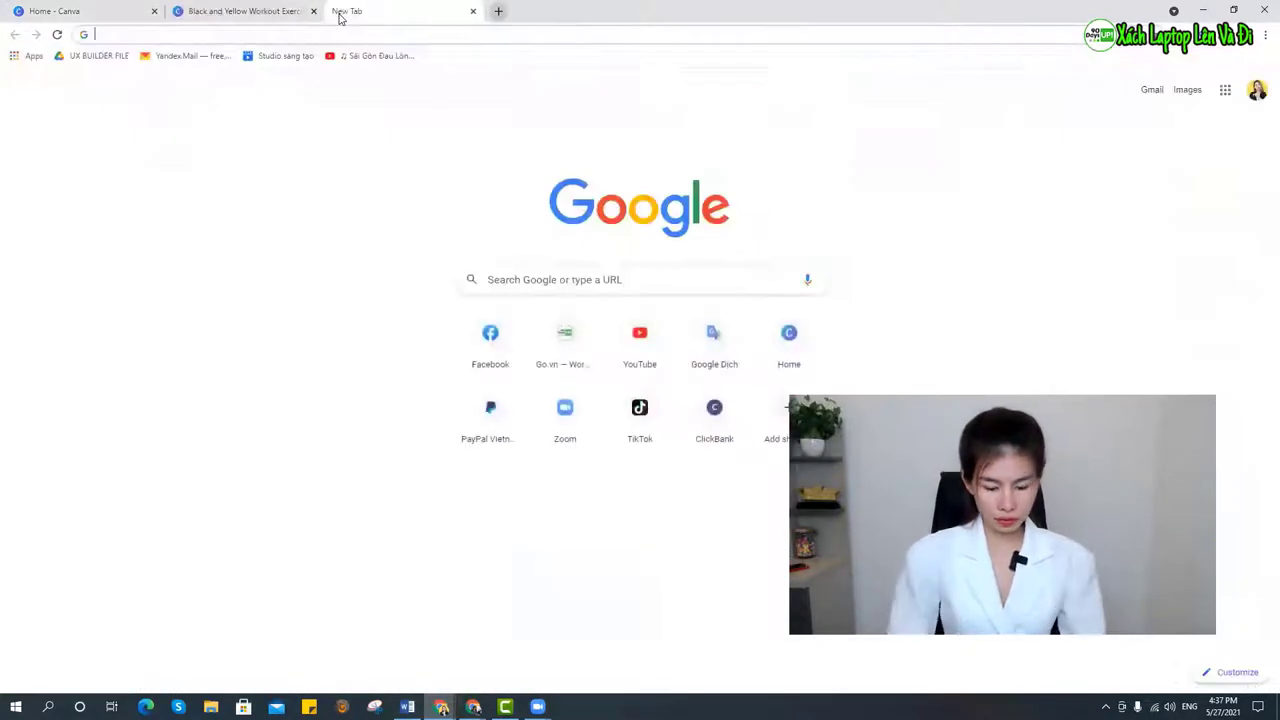
pyautogui.write('pixa')
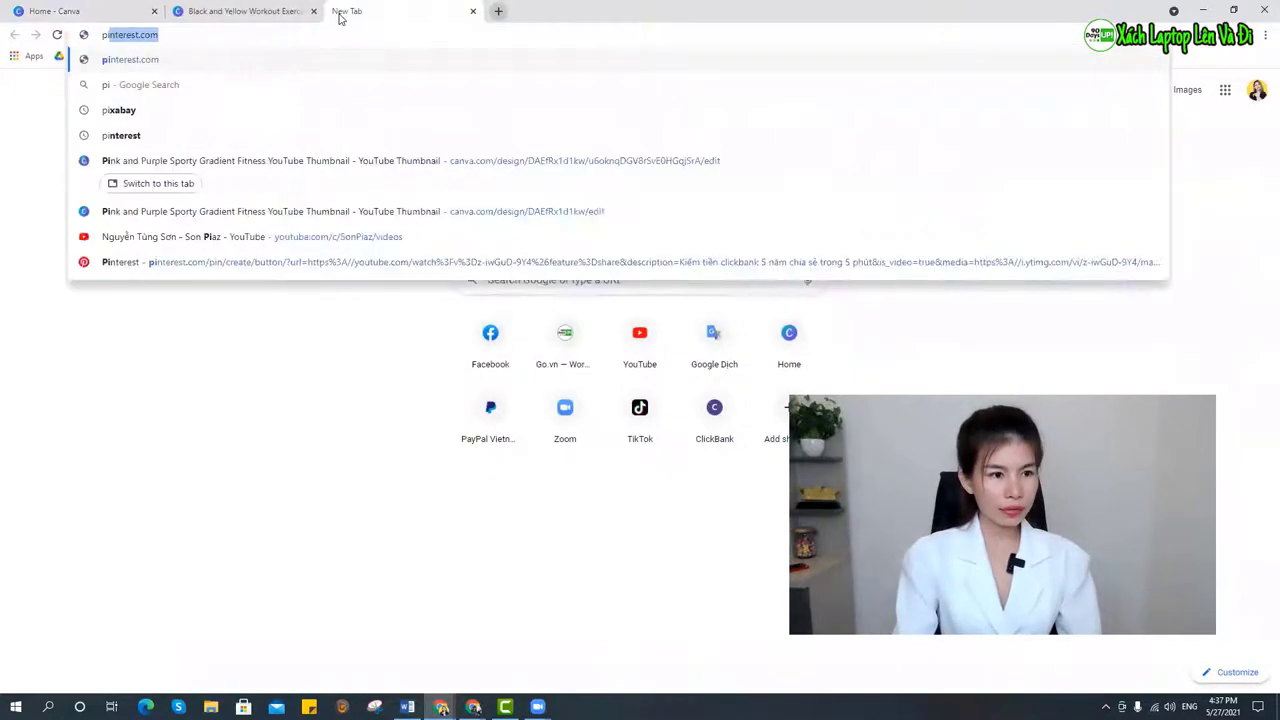
pyautogui.write('p')
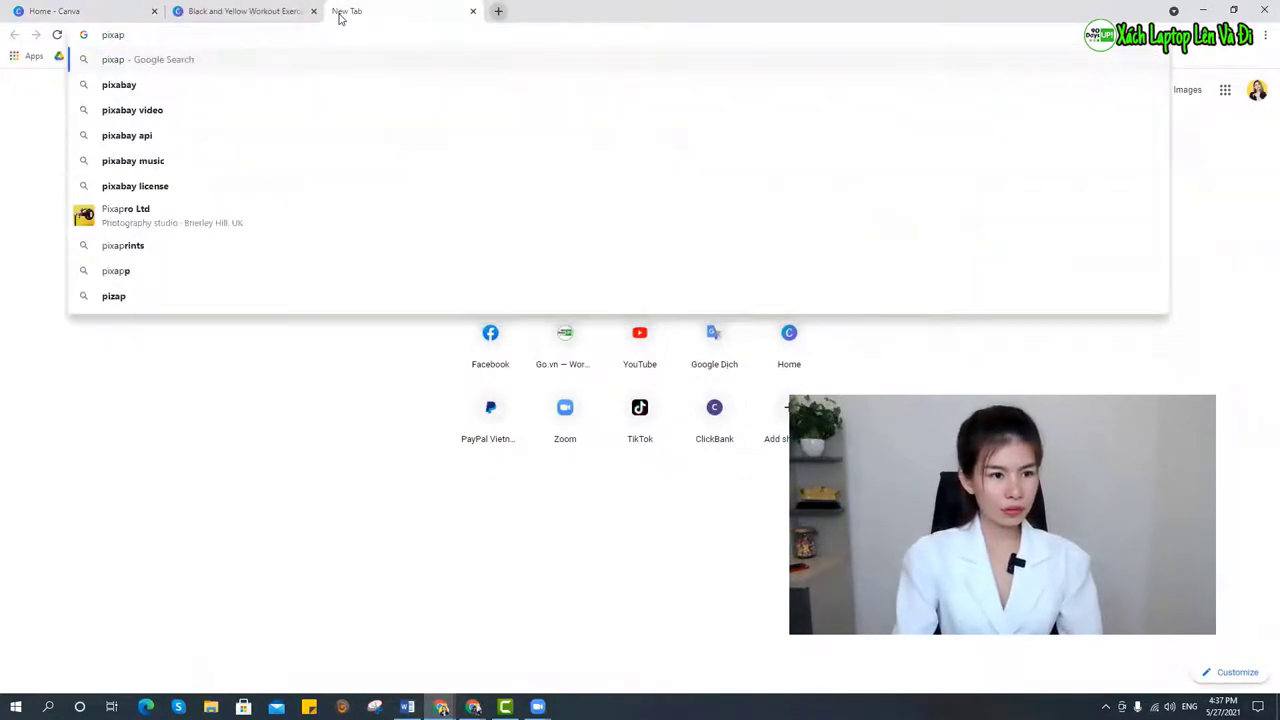
pyautogui.press('BackSpace')
pyautogui.write('bay')
pyautogui.press('Return')
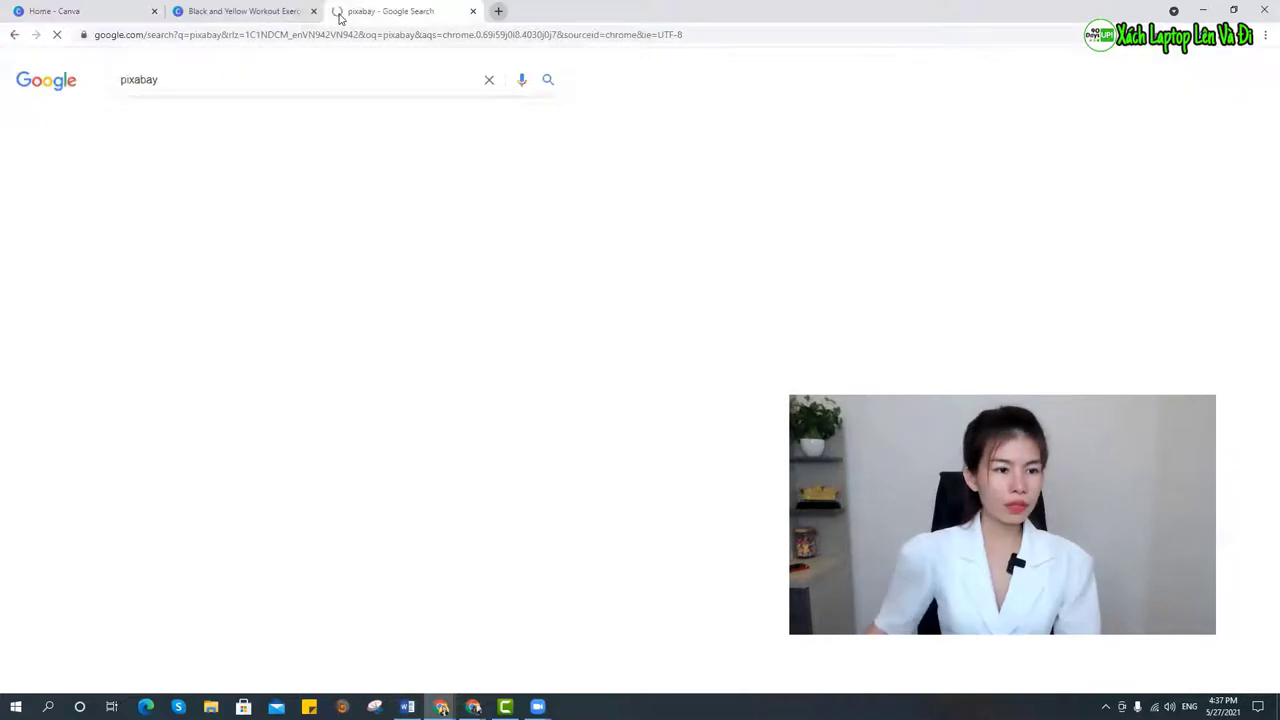
pyautogui.click(215, 192)
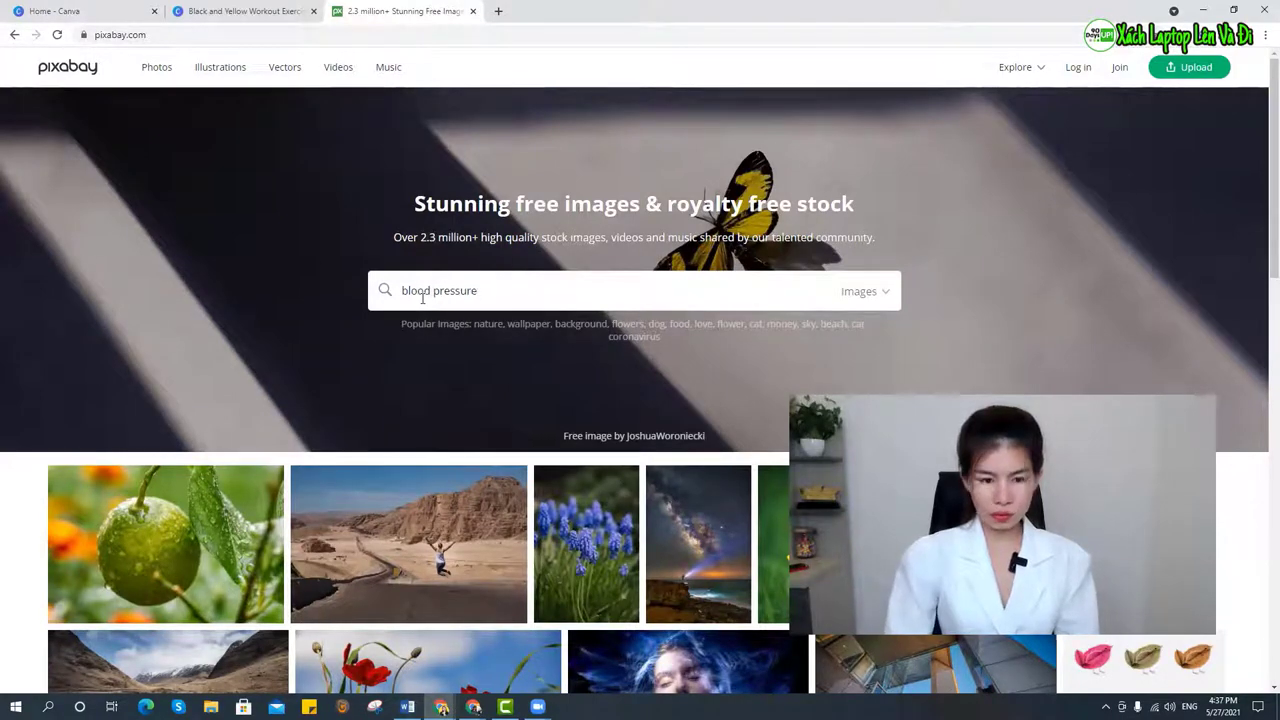
# Search Pixabay images for "blood pressure" and open the red heart graphic with the white electrocardiogram line
pyautogui.press('Return')
pyautogui.scroll(-5, 407, 447)
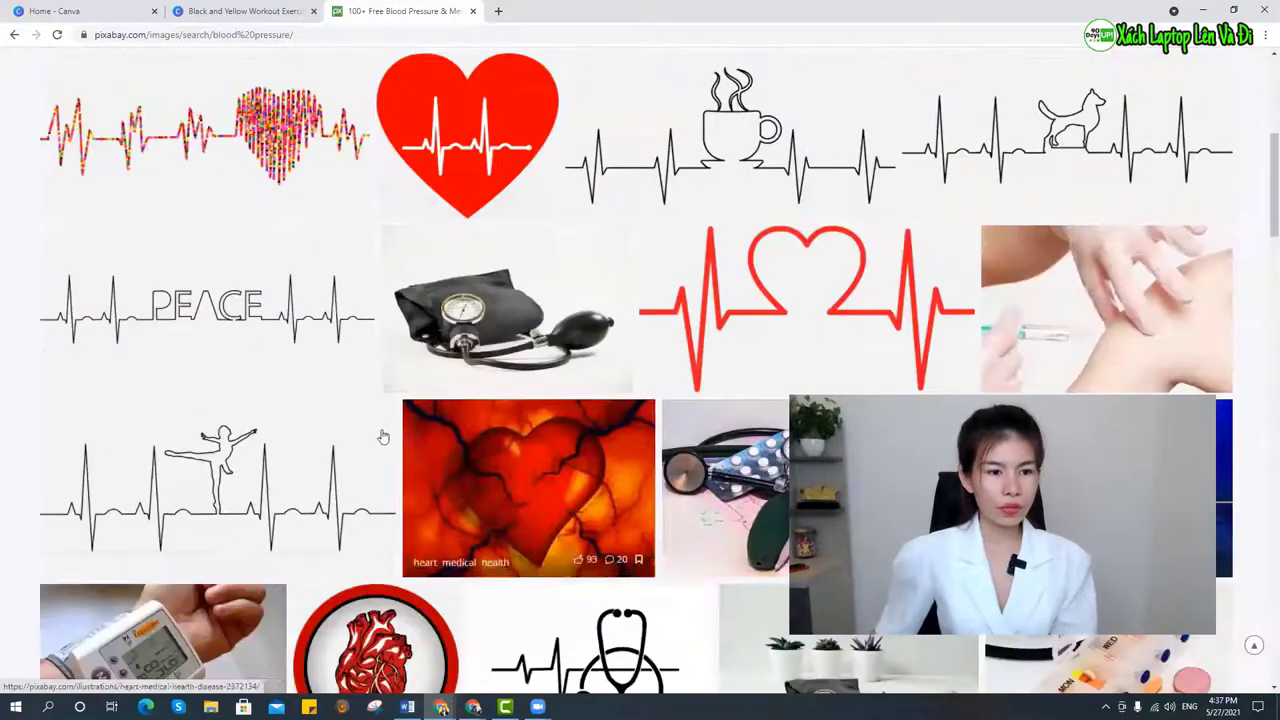
pyautogui.scroll(2, 600, 340)
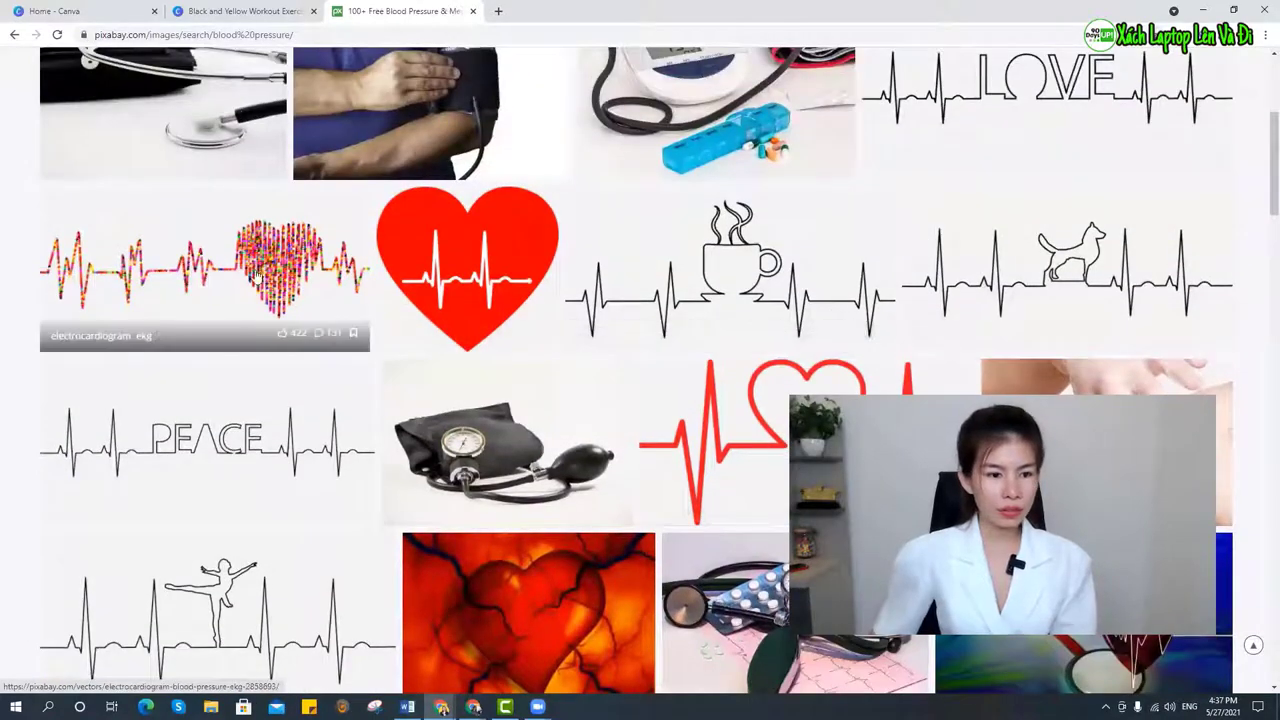
pyautogui.scroll(2, 672, 320)
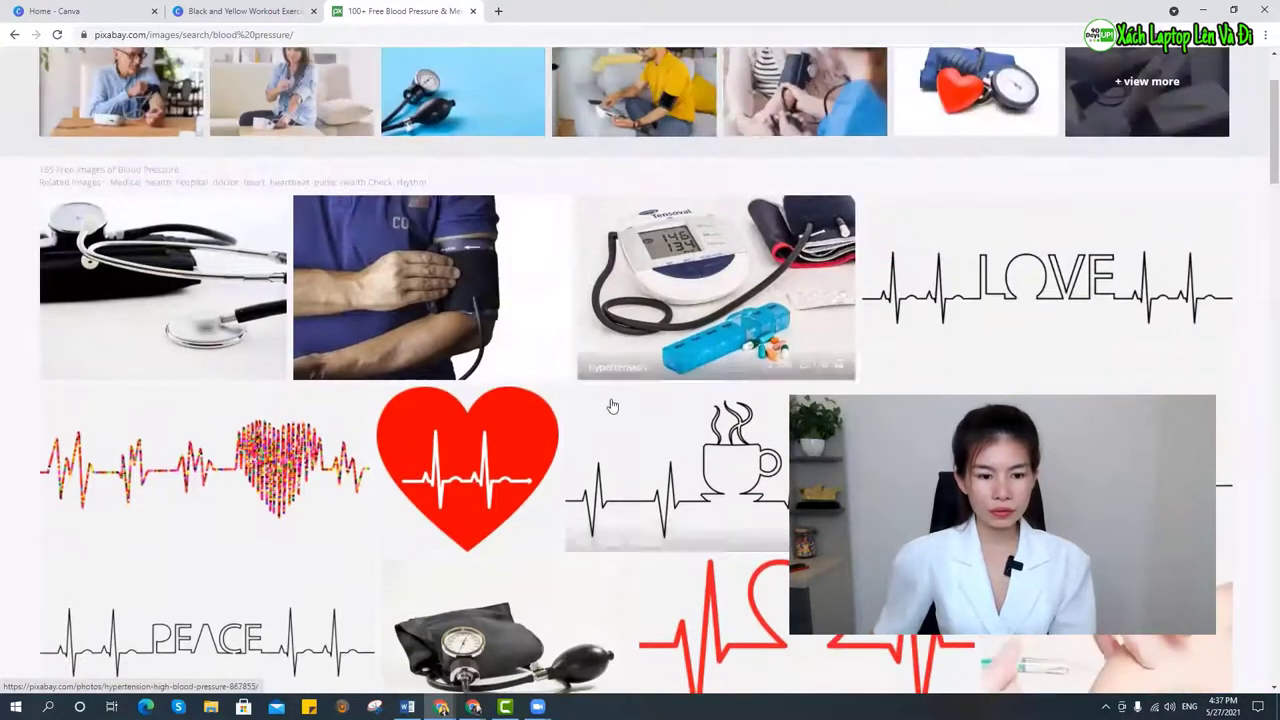
pyautogui.scroll(-2, 646, 380)
pyautogui.click(530, 300)
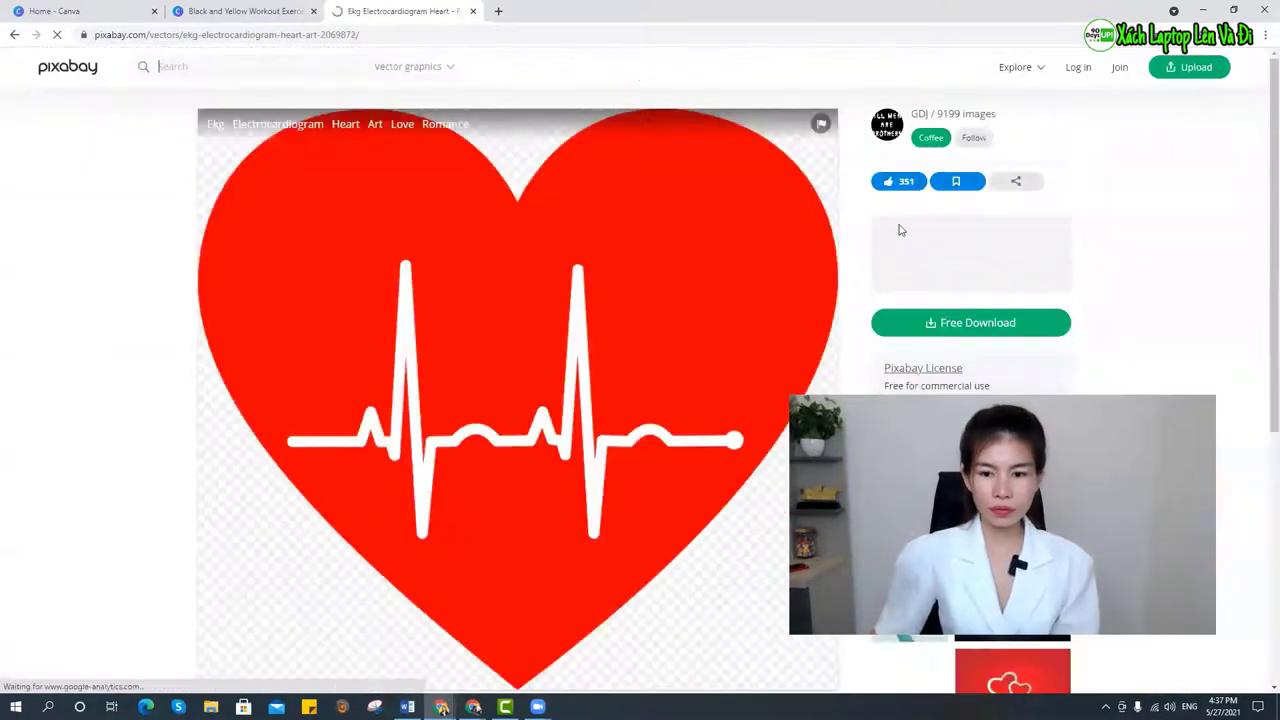
# Save the red heart electrocardiogram image to the Desktop as the WEBP file ekg-2069872_960_720
pyautogui.rightClick(581, 242)
pyautogui.click(625, 284)
pyautogui.rightClick(593, 269)
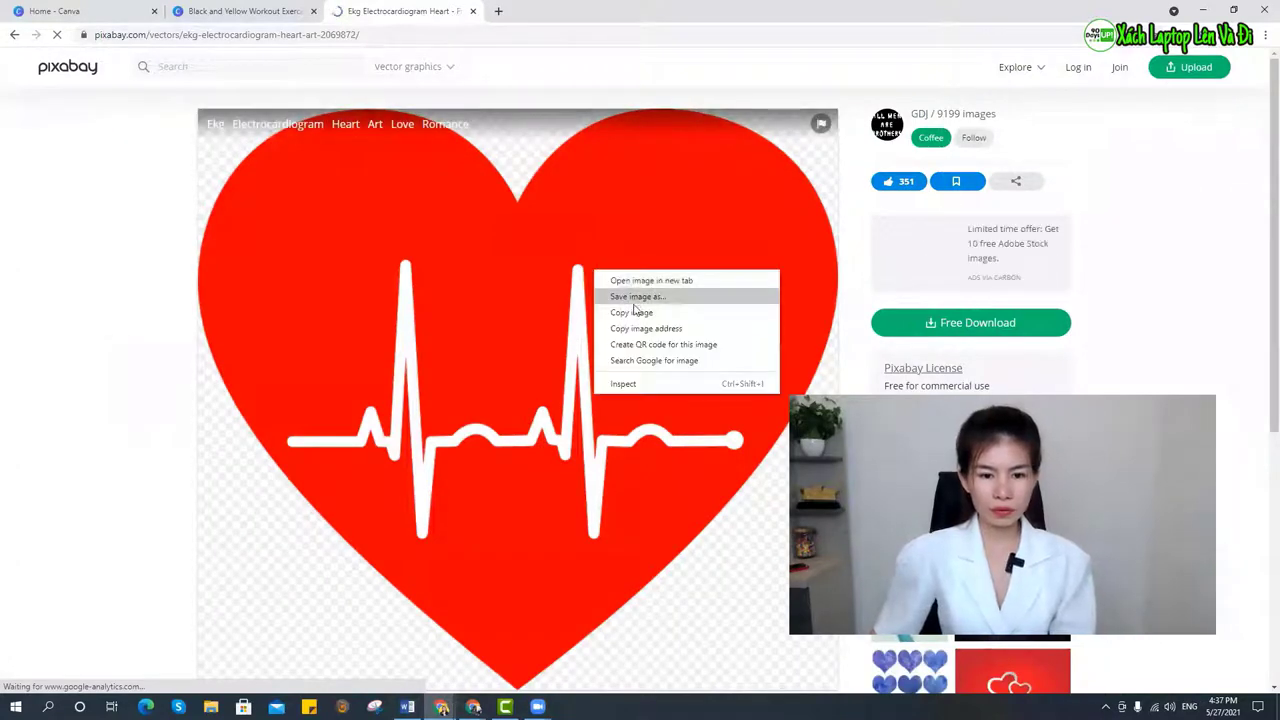
pyautogui.click(632, 312)
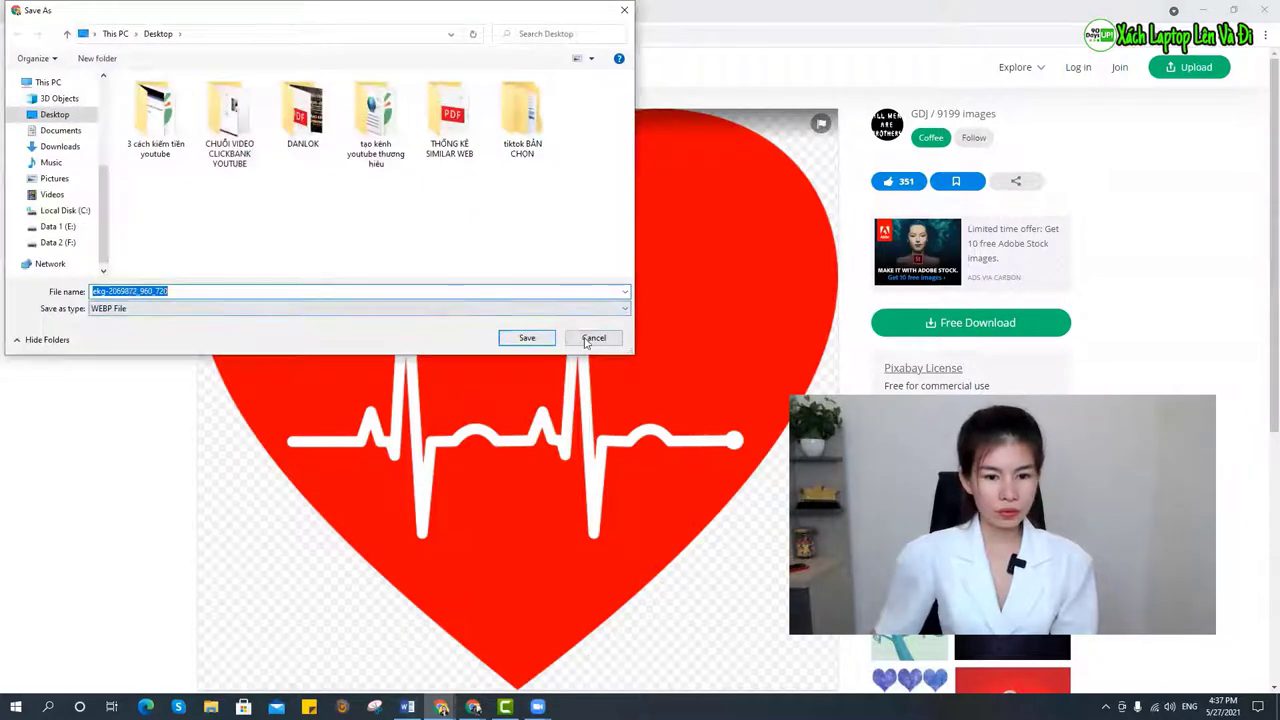
pyautogui.click(553, 339)
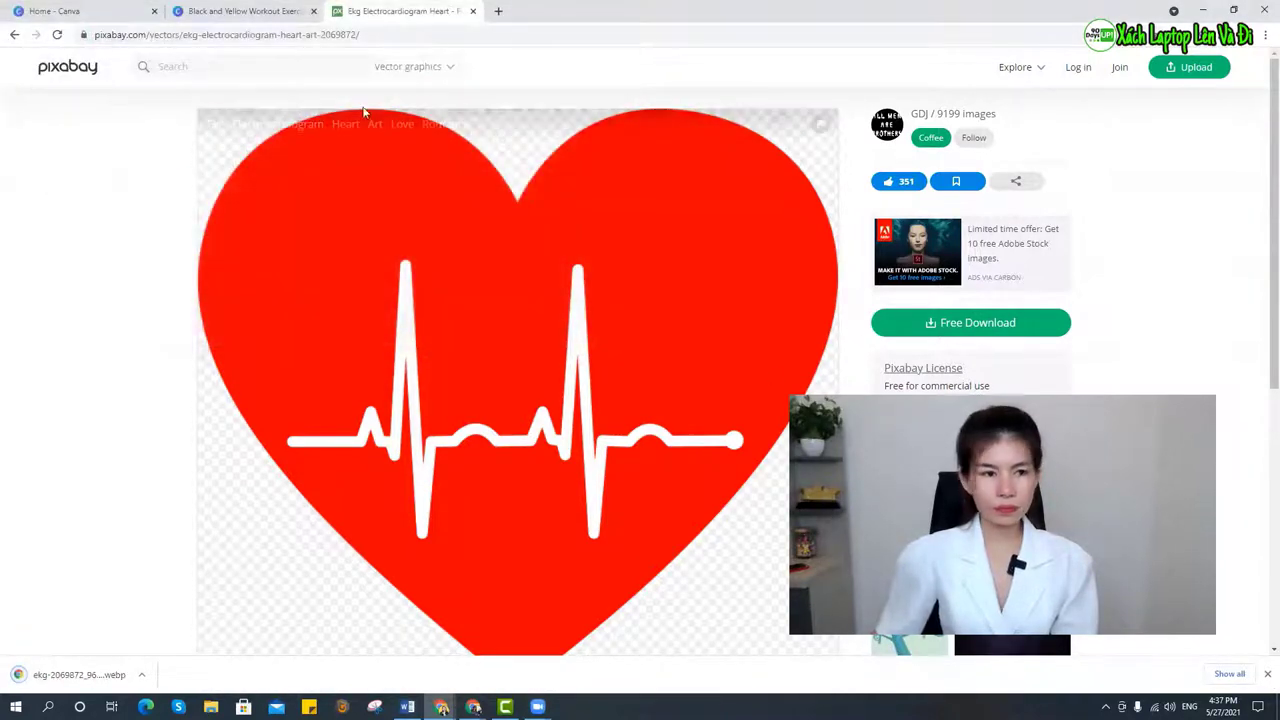
# Return to the Canva thumbnail design and upload the saved heart image from the device to its media uploads
pyautogui.click(218, 10)
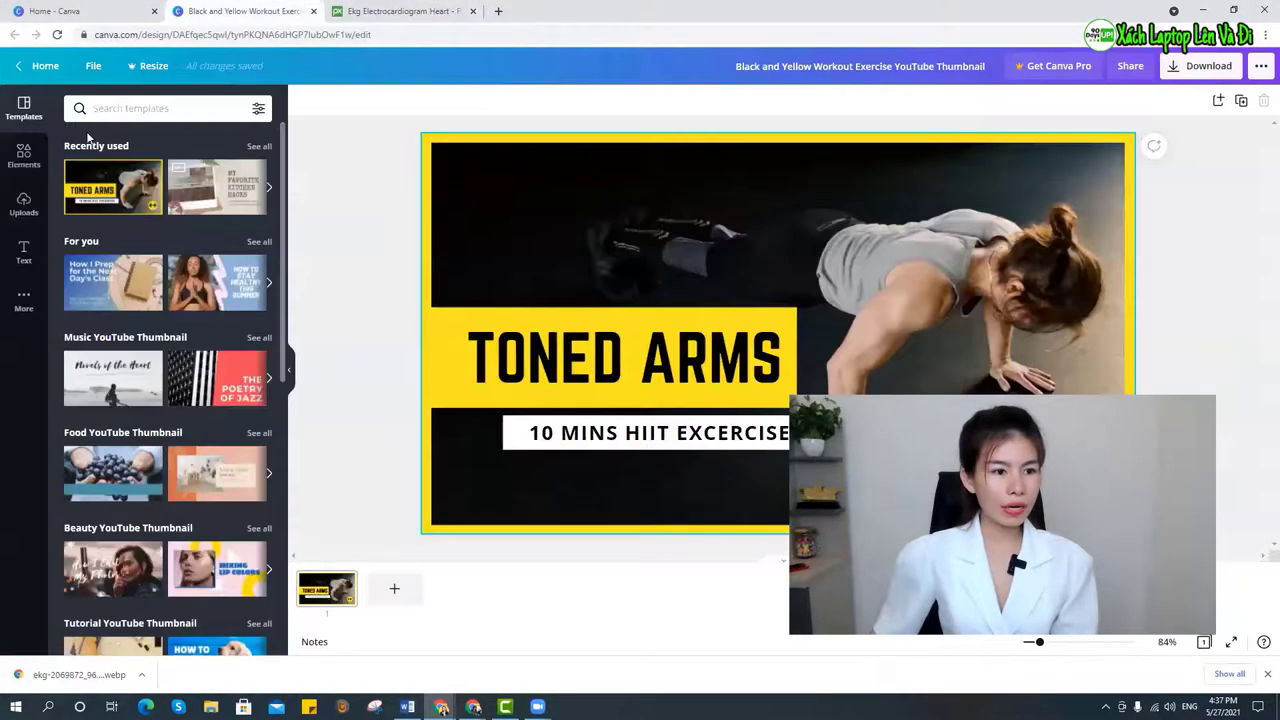
pyautogui.click(35, 158)
pyautogui.click(37, 200)
pyautogui.click(151, 110)
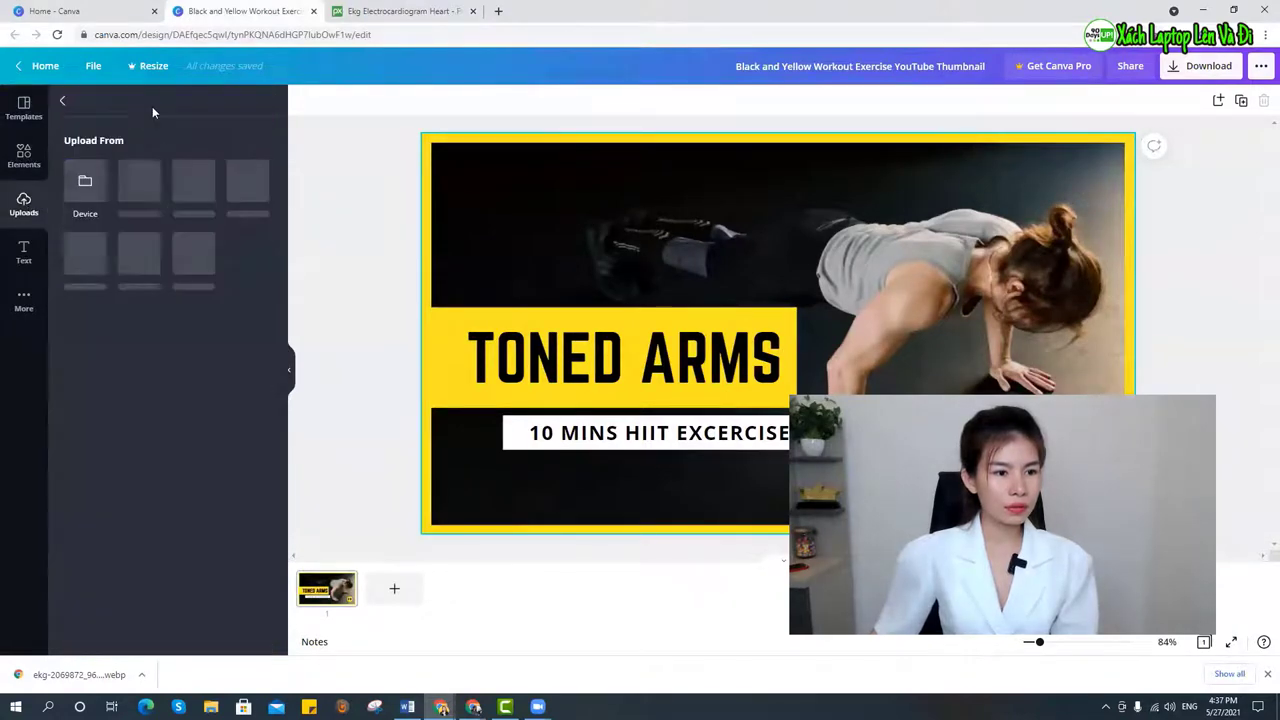
pyautogui.click(85, 182)
pyautogui.click(523, 335)
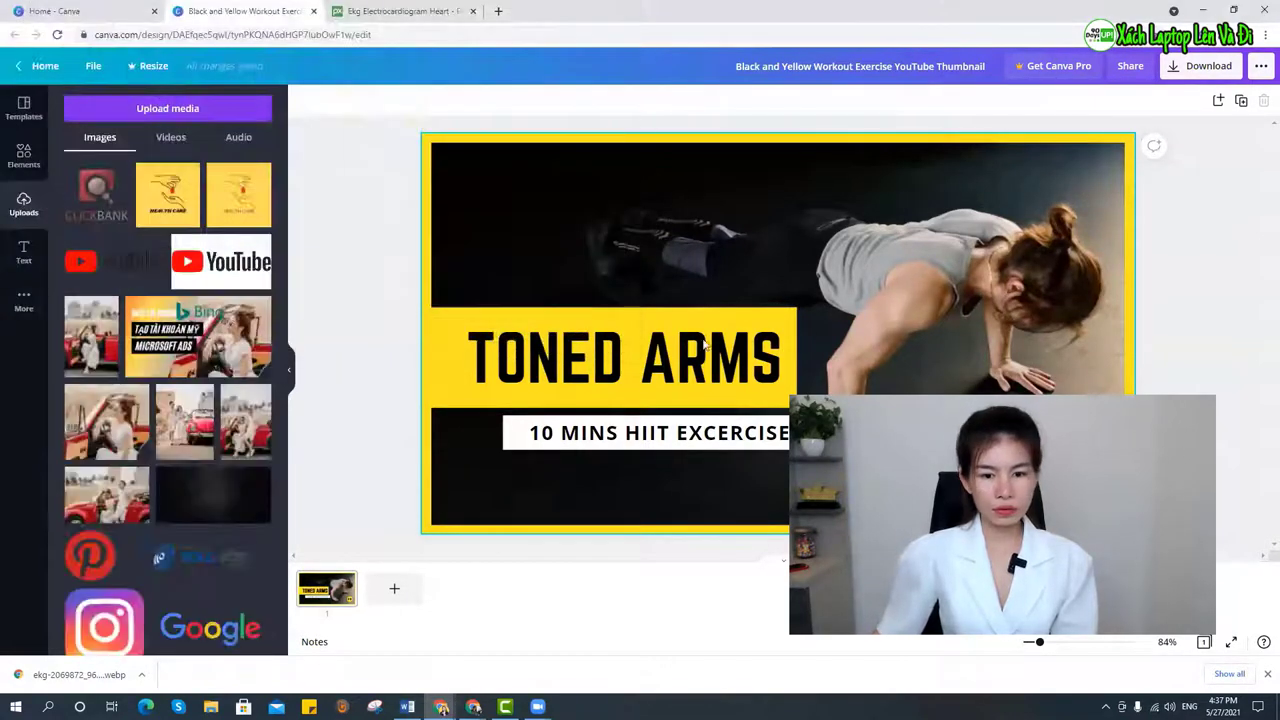
# Return to the Pixabay "blood pressure" results and open the photo of a man's arm wearing a blood pressure cuff
pyautogui.click(432, 10)
pyautogui.click(14, 34)
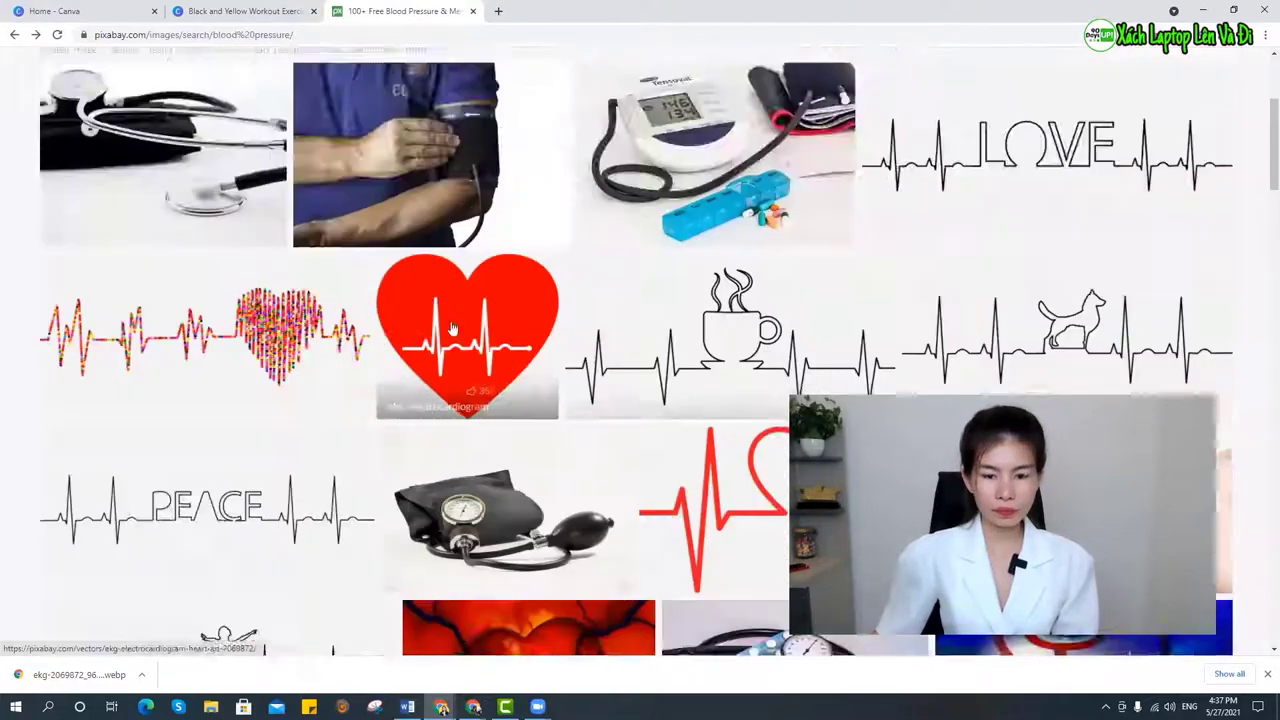
pyautogui.scroll(-15, 505, 392)
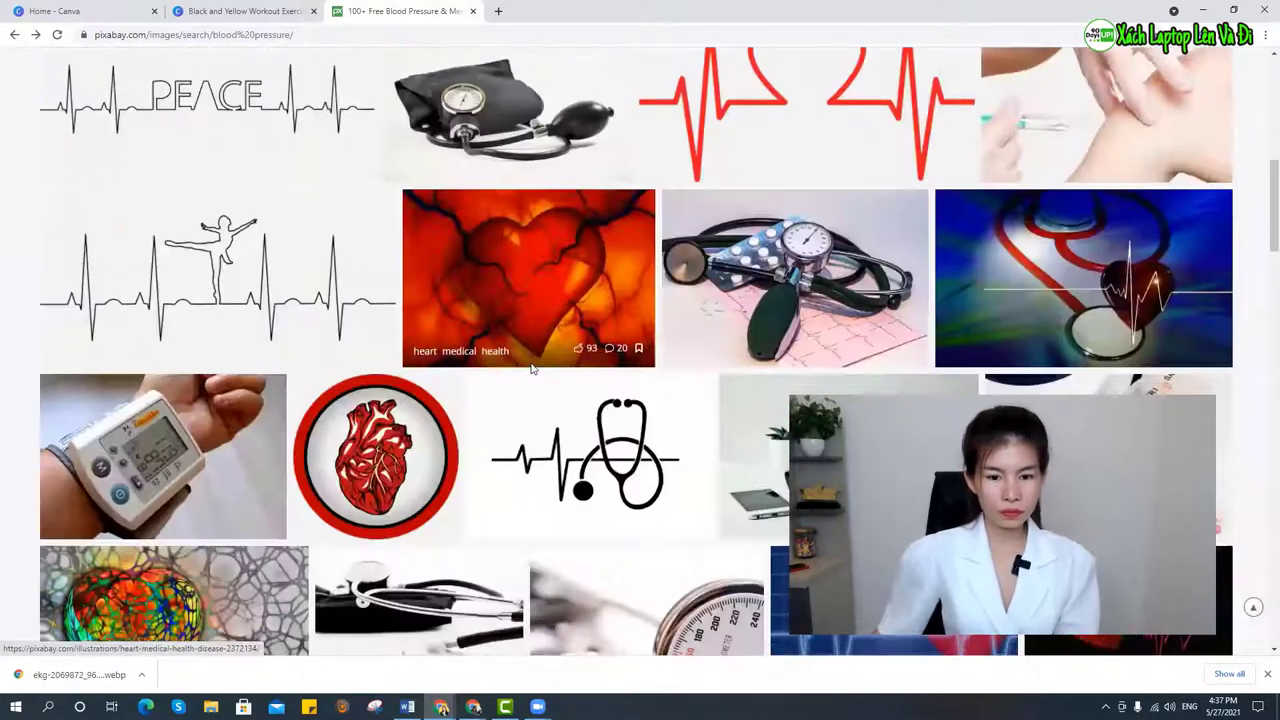
pyautogui.scroll(15, 611, 330)
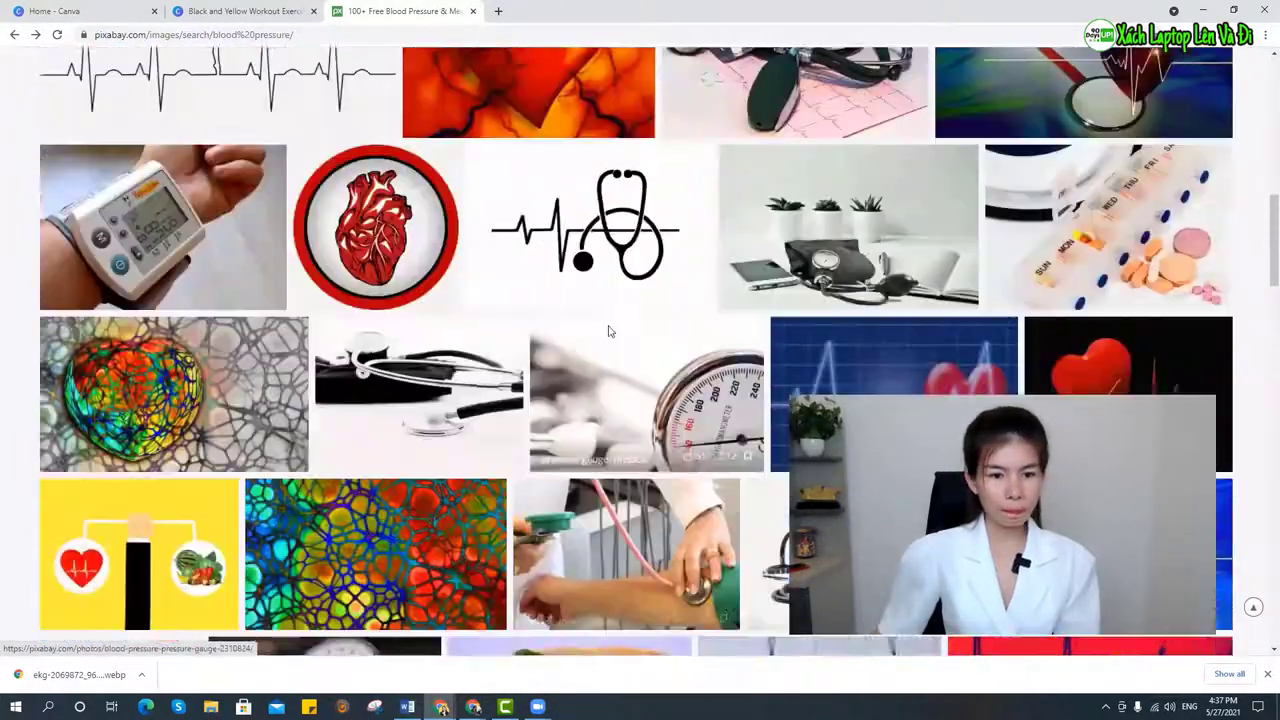
pyautogui.scroll(-2, 608, 341)
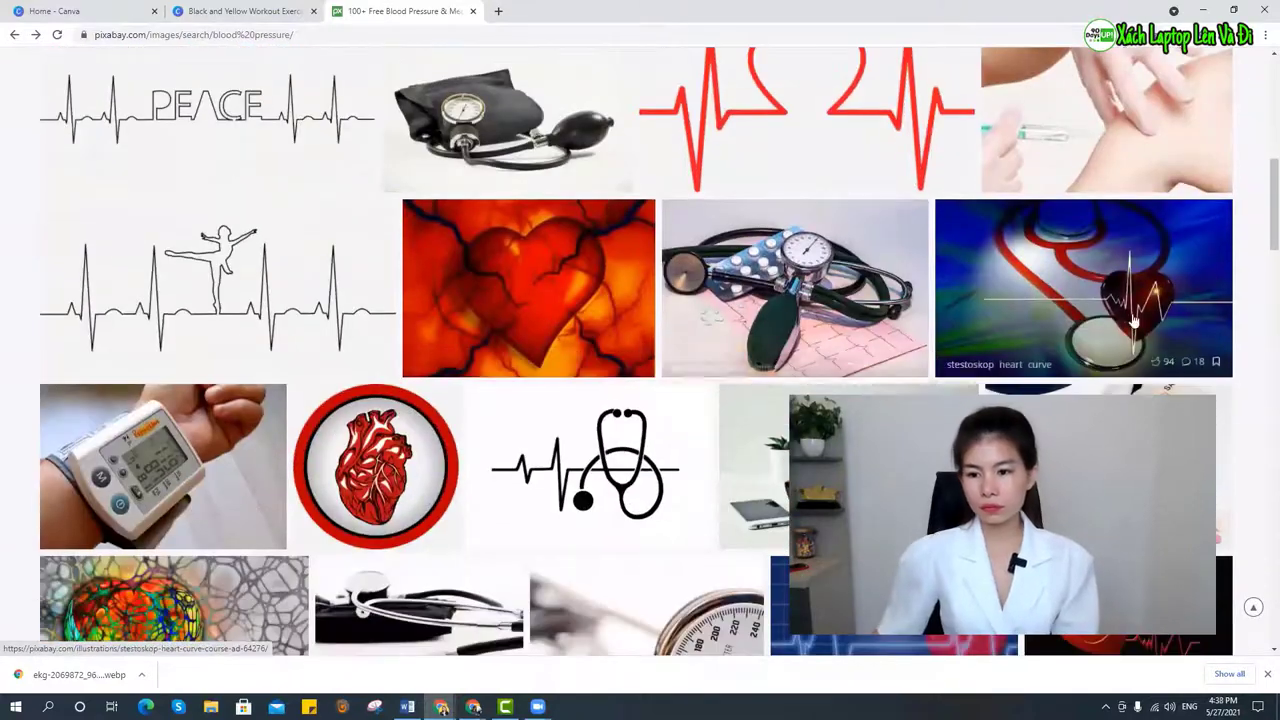
pyautogui.scroll(2, 650, 325)
pyautogui.scroll(3, 678, 313)
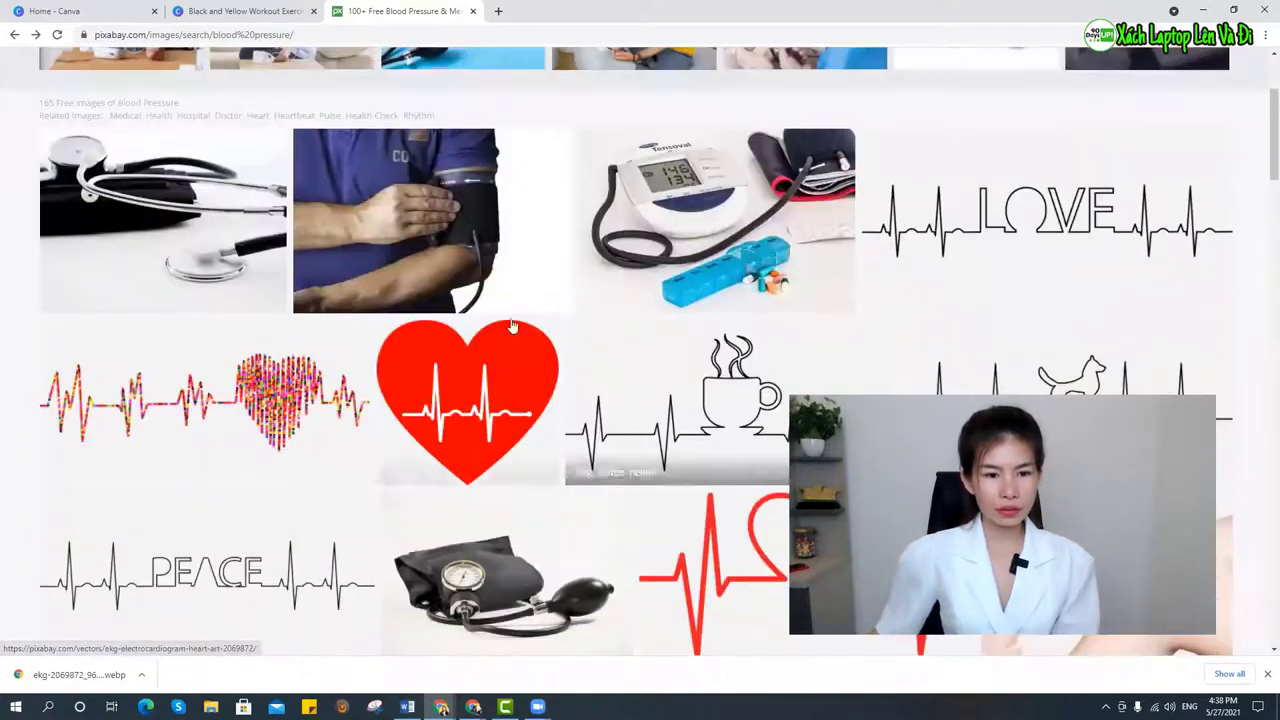
pyautogui.click(417, 197)
# Download the arm cuff photo as a 1920×1280 JPG, completing the "I'm not a robot" check
pyautogui.moveTo(928, 344)
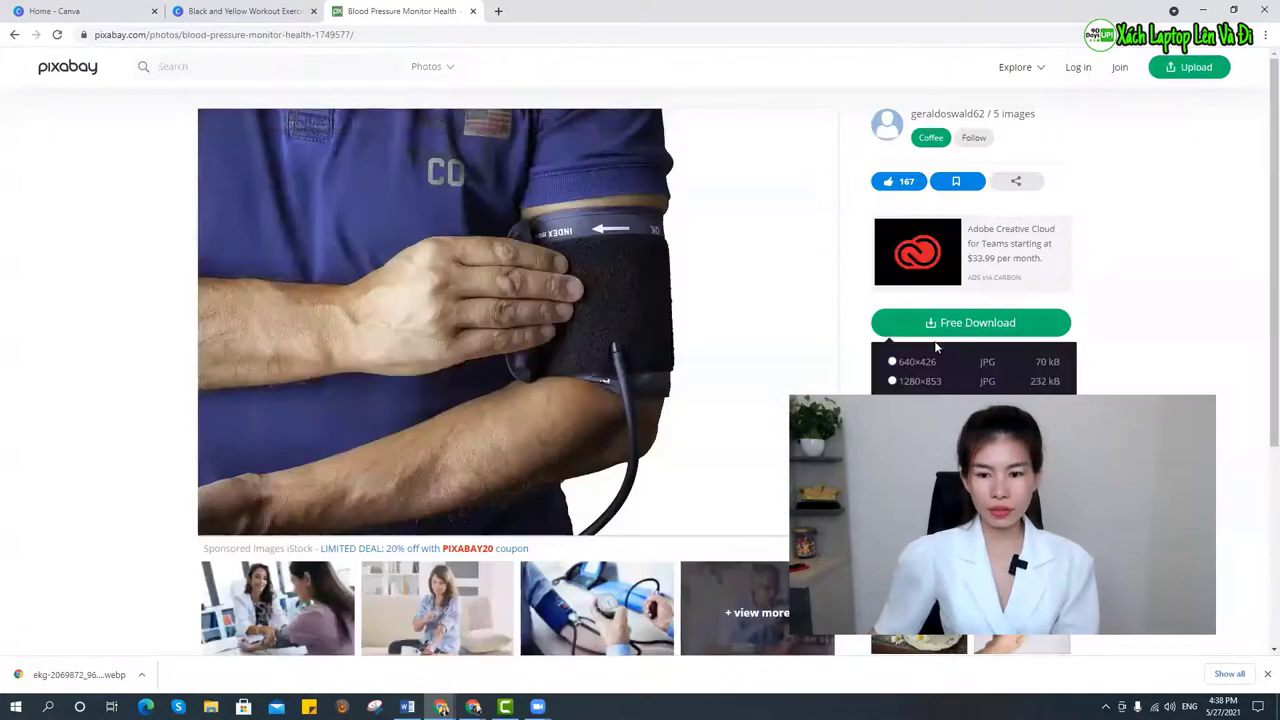
pyautogui.click(926, 446)
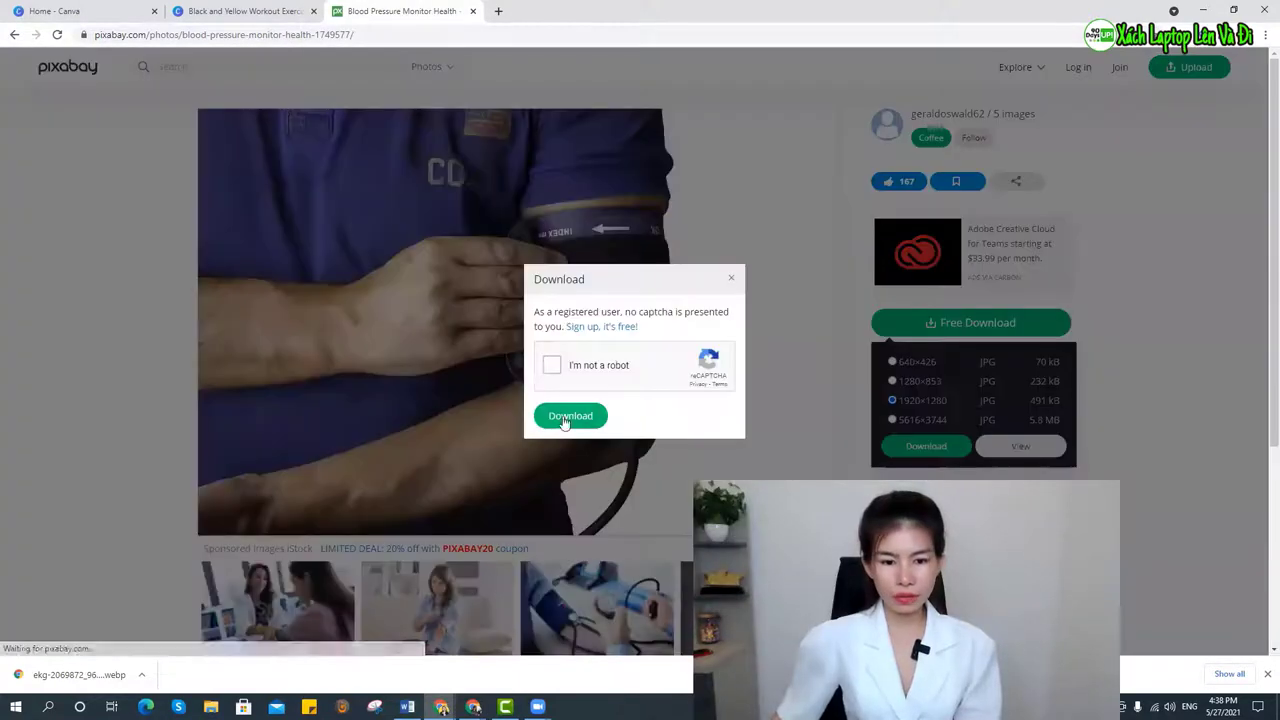
pyautogui.click(578, 426)
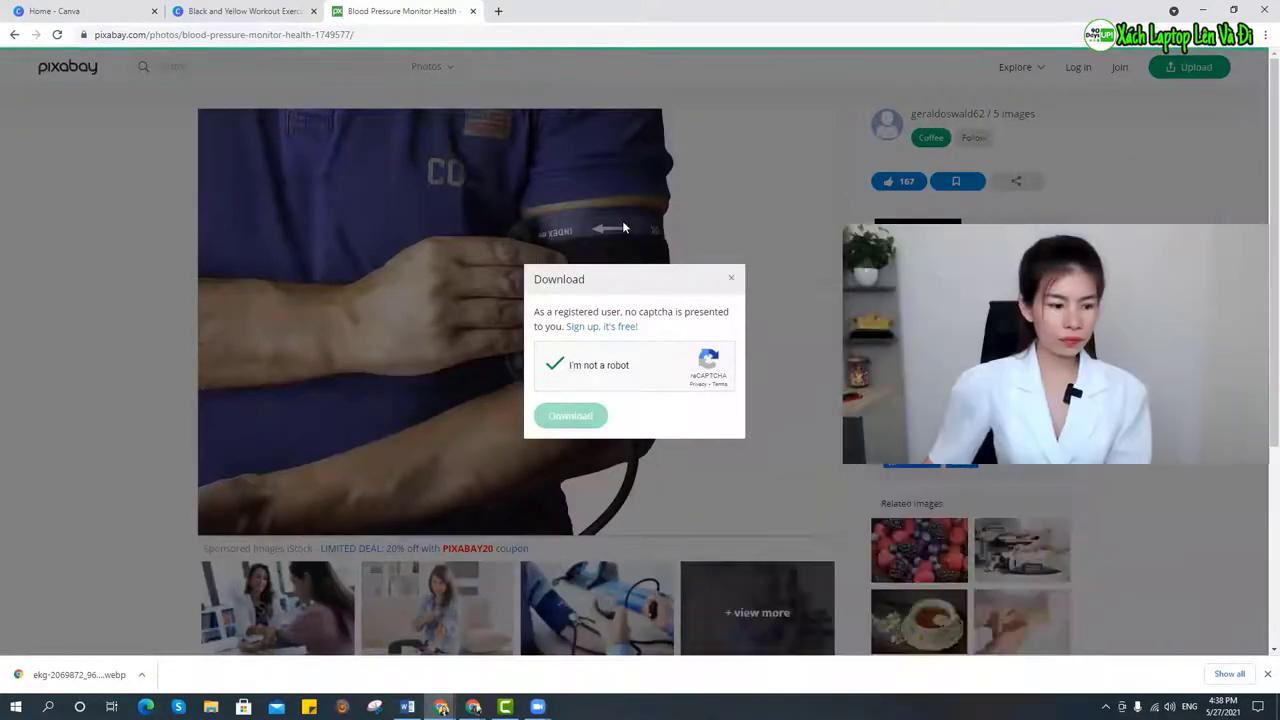
# Return to the Canva thumbnail design and upload the downloaded blood pressure JPG from the device
pyautogui.click(256, 8)
pyautogui.click(255, 106)
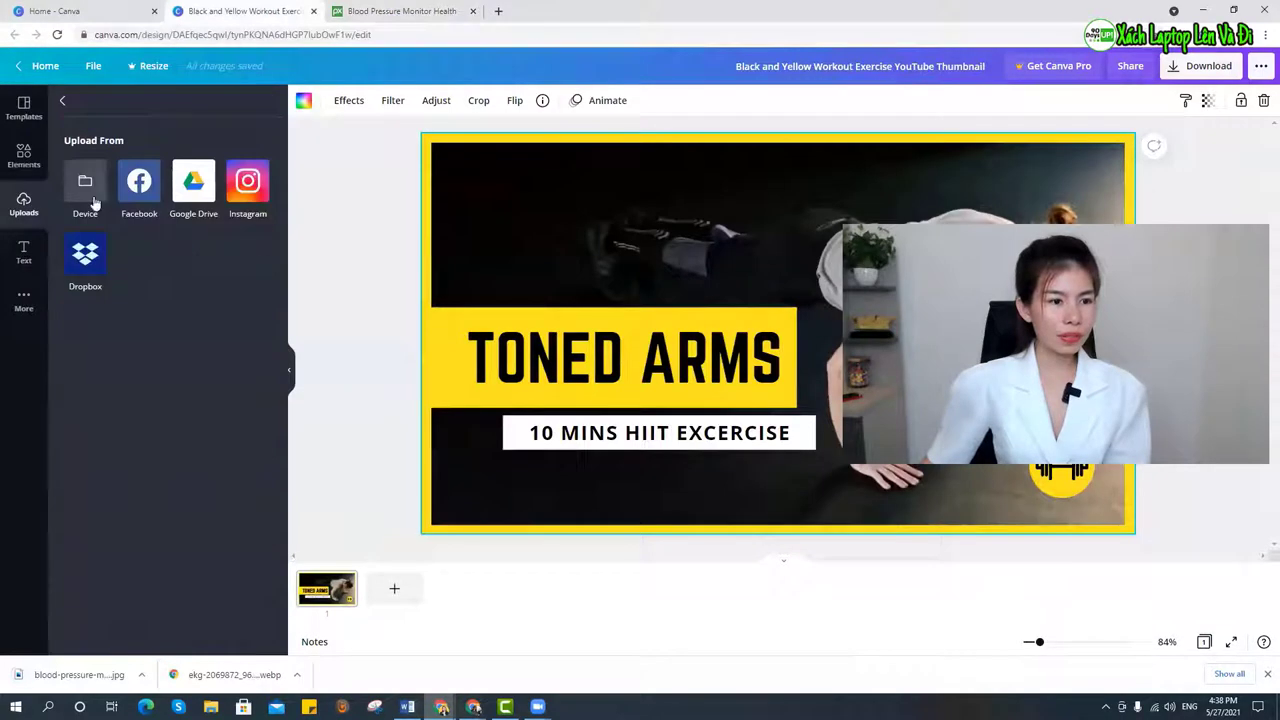
pyautogui.click(83, 180)
pyautogui.click(60, 183)
pyautogui.click(190, 178)
pyautogui.click(526, 337)
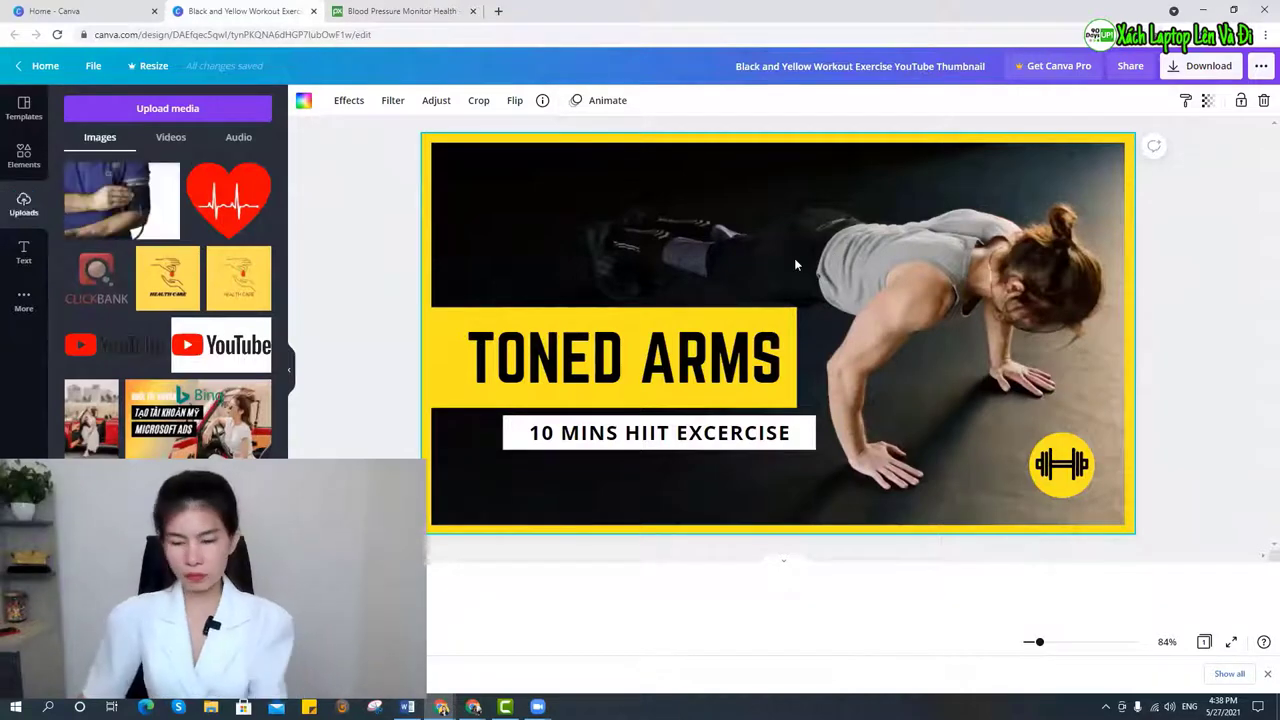
# Delete the push-up background photo, add the uploaded arm cuff photo and enlarge it to span the thumbnail's width inside the yellow frame
pyautogui.press('Delete')
pyautogui.click(147, 210)
pyautogui.moveTo(652, 258); pyautogui.dragTo(522, 203)
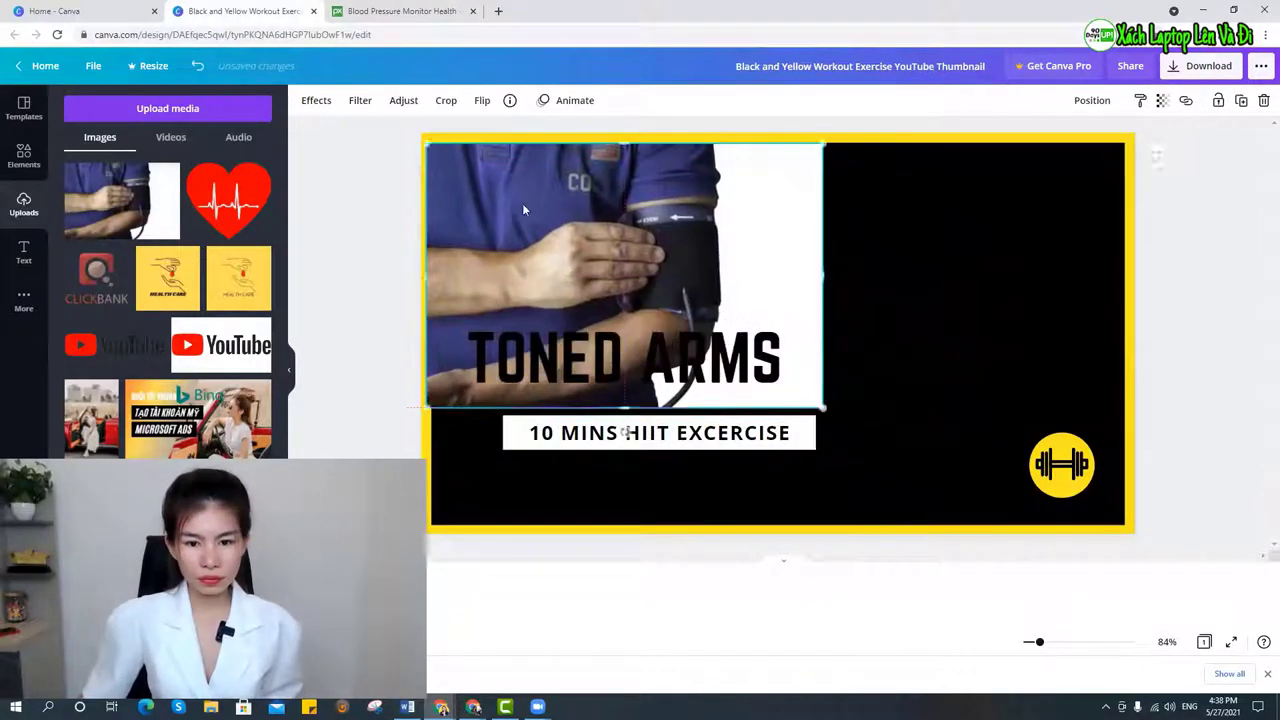
pyautogui.moveTo(828, 408); pyautogui.dragTo(1187, 520)
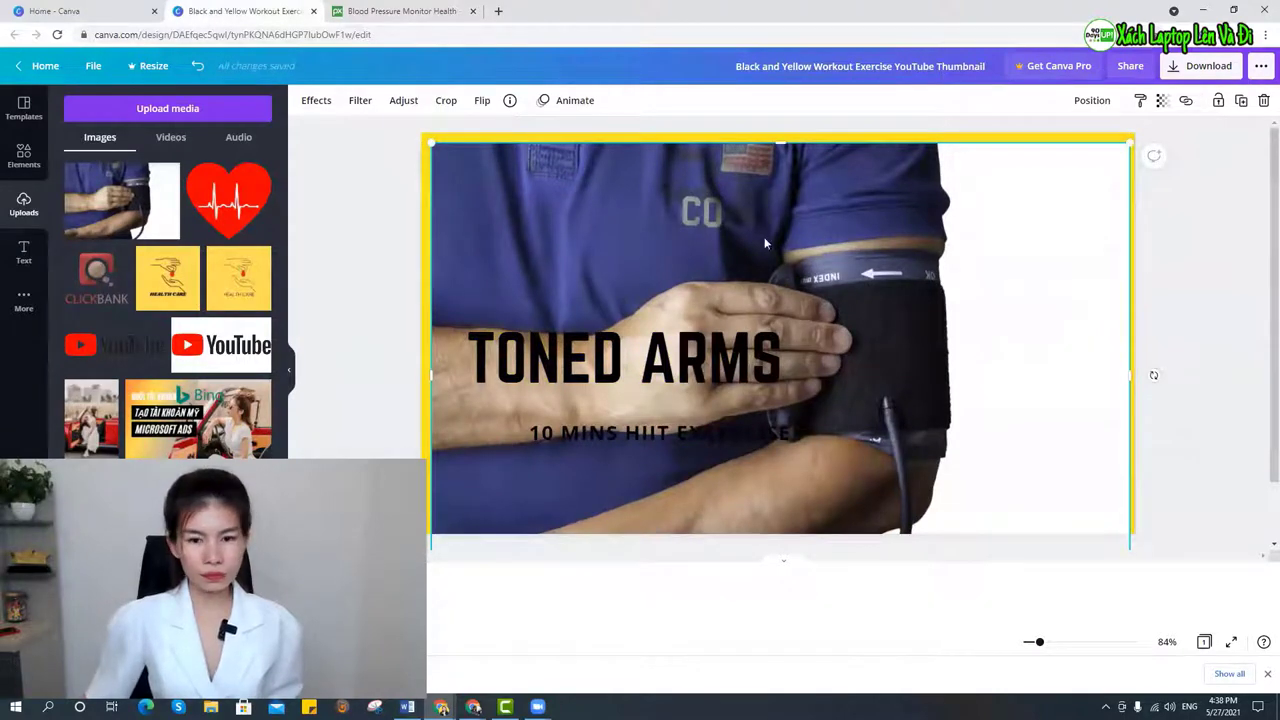
# Send the arm photo backward in the layer order, behind the yellow frame, headline banner and dumbbell badge
pyautogui.click(1092, 100)
pyautogui.click(1032, 140)
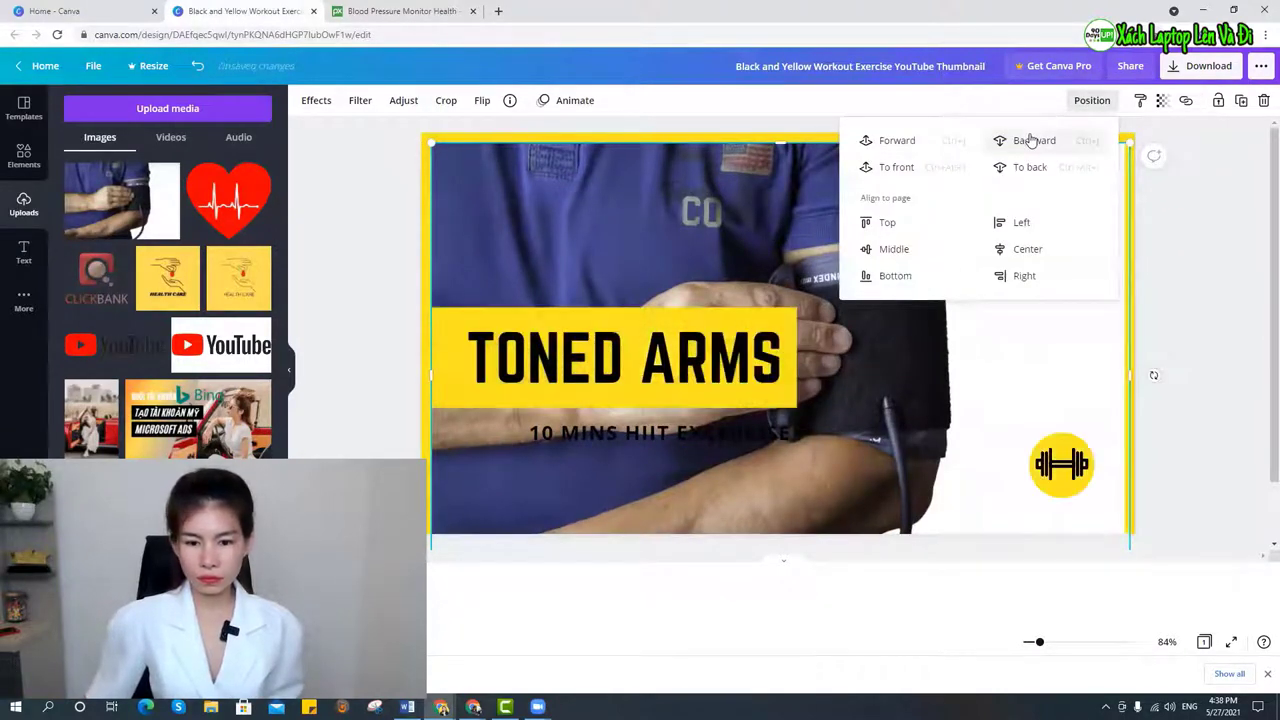
pyautogui.click(1032, 140)
# Add the uploaded red heart electrocardiogram image and place it on the right side of the thumbnail, above the dumbbell badge
pyautogui.click(228, 200)
pyautogui.moveTo(808, 320); pyautogui.dragTo(1013, 330)
# Replace the "TONED ARMS" headline text with "LOWER BLOOD PRESSURE"
pyautogui.doubleClick(547, 363)
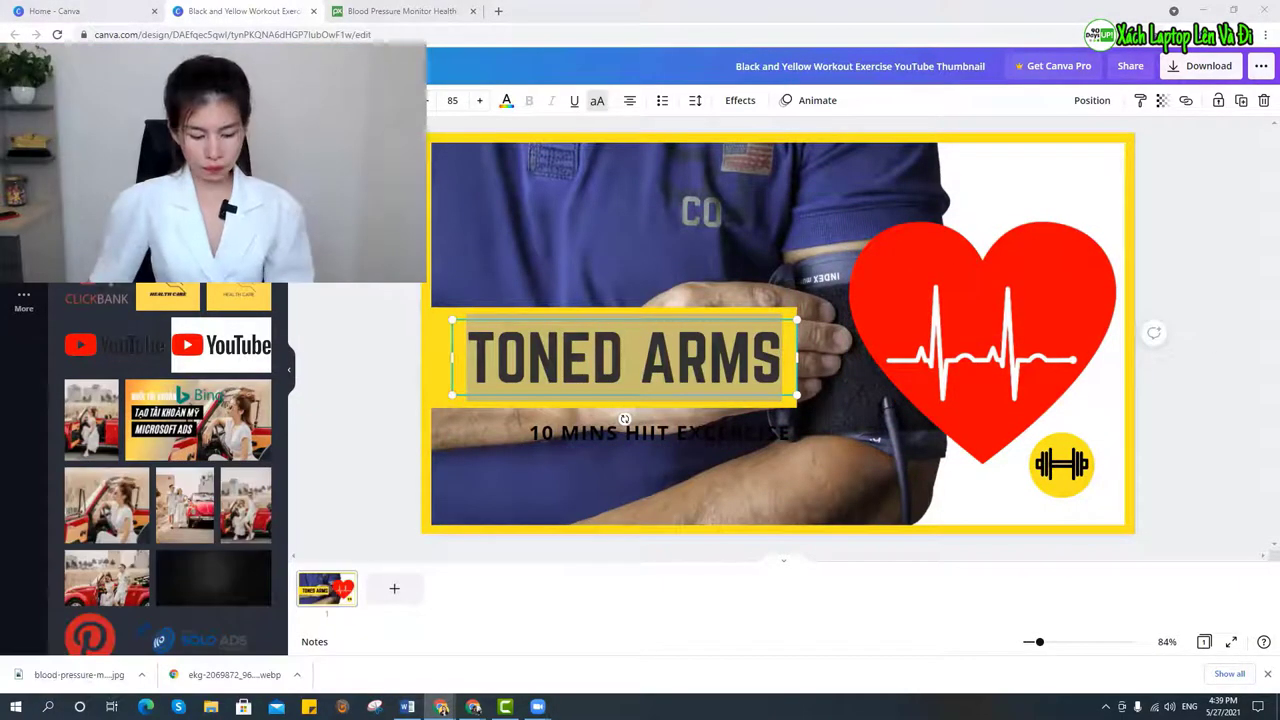
pyautogui.hotkey('alt', 'Tab')
pyautogui.write('LOWER BLOOD PRESSURE')
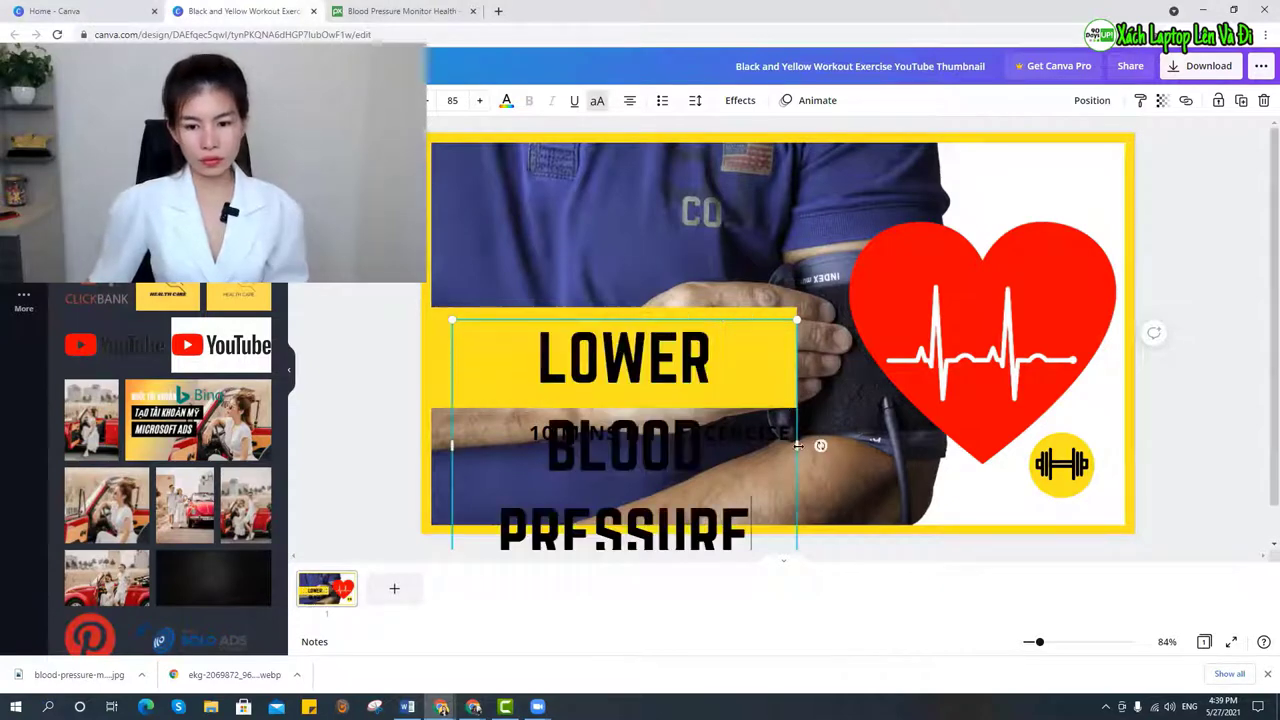